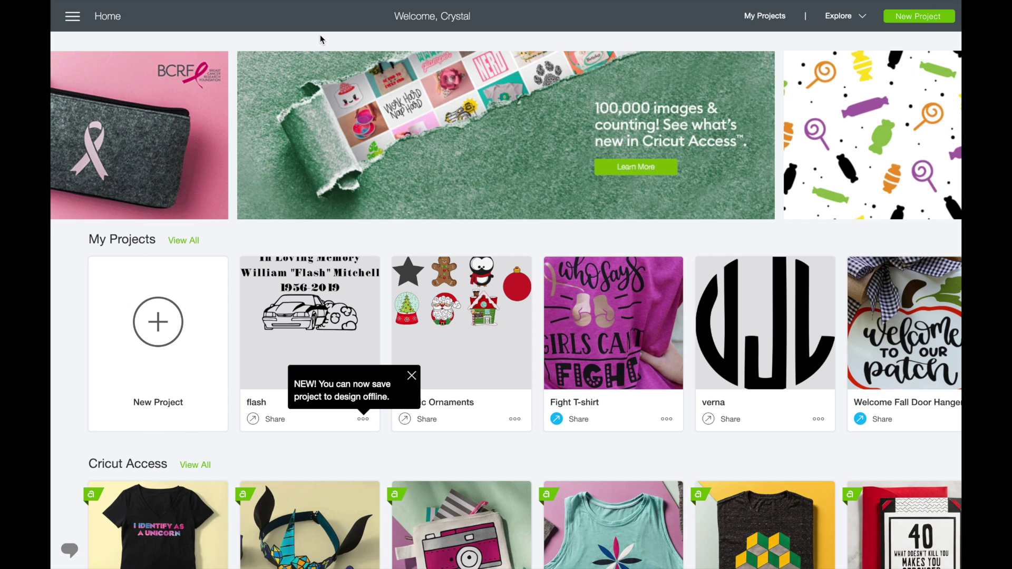
# - Leave full screen, relaunch Cricut Design Space from the launcher, and make it full screen
pyautogui.moveTo(88, 4)
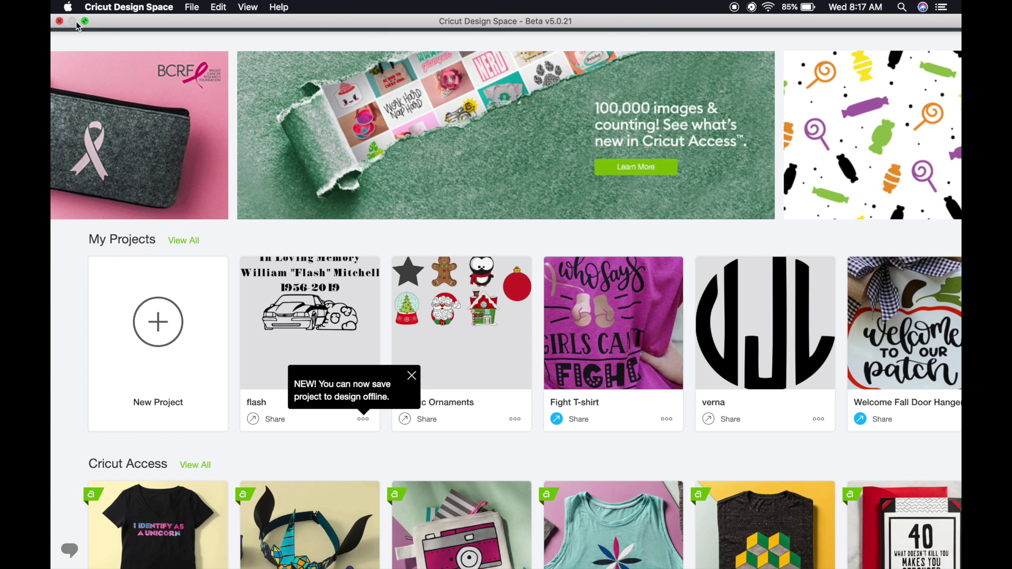
pyautogui.click(85, 22)
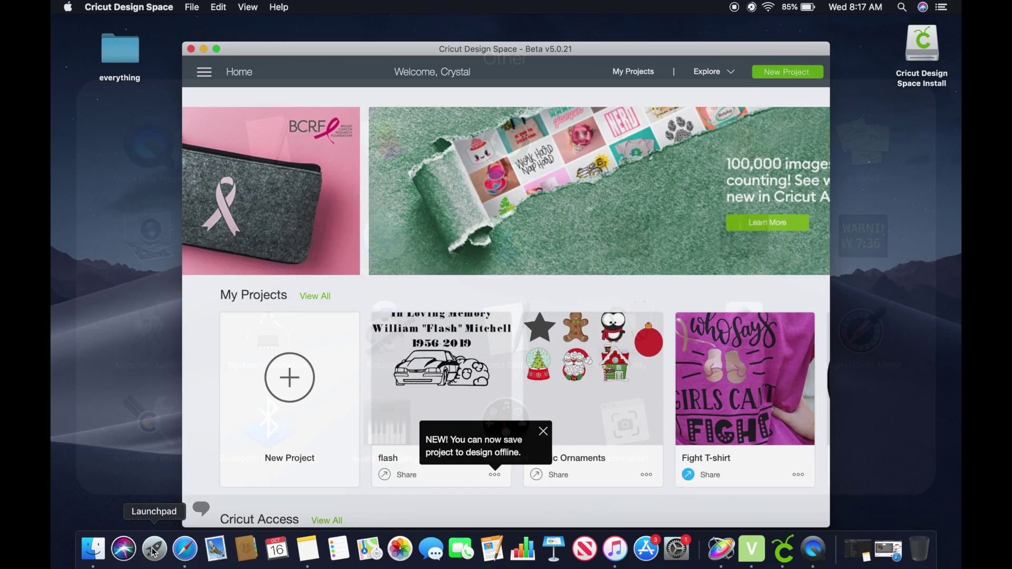
pyautogui.click(154, 549)
pyautogui.click(608, 530)
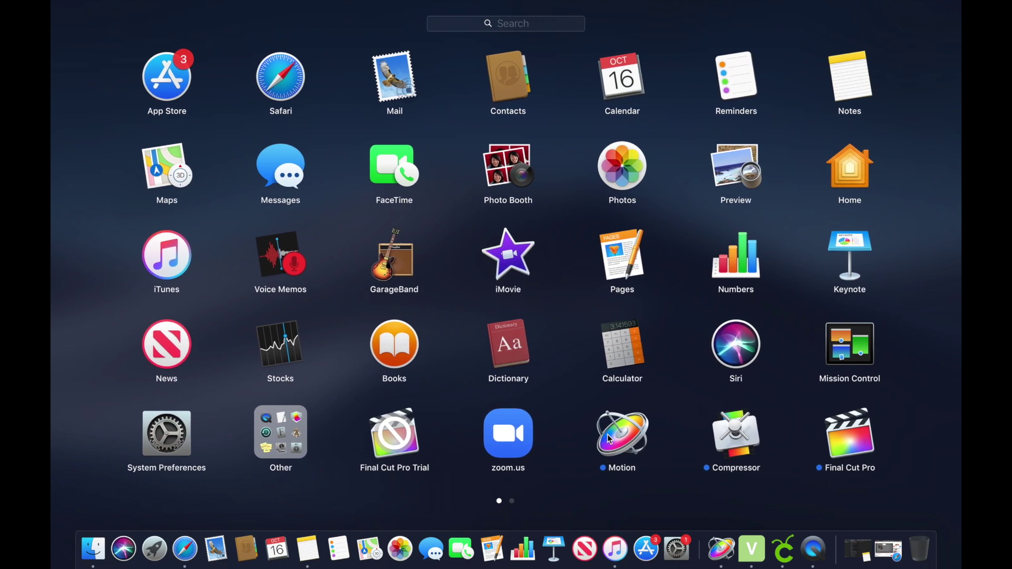
pyautogui.hscroll(5, 633, 158)
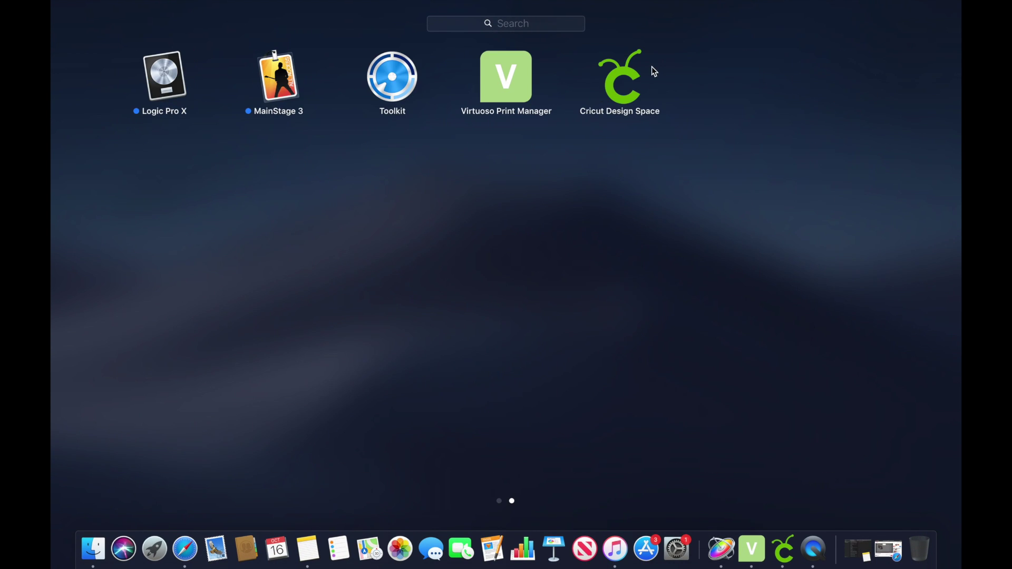
pyautogui.click(622, 79)
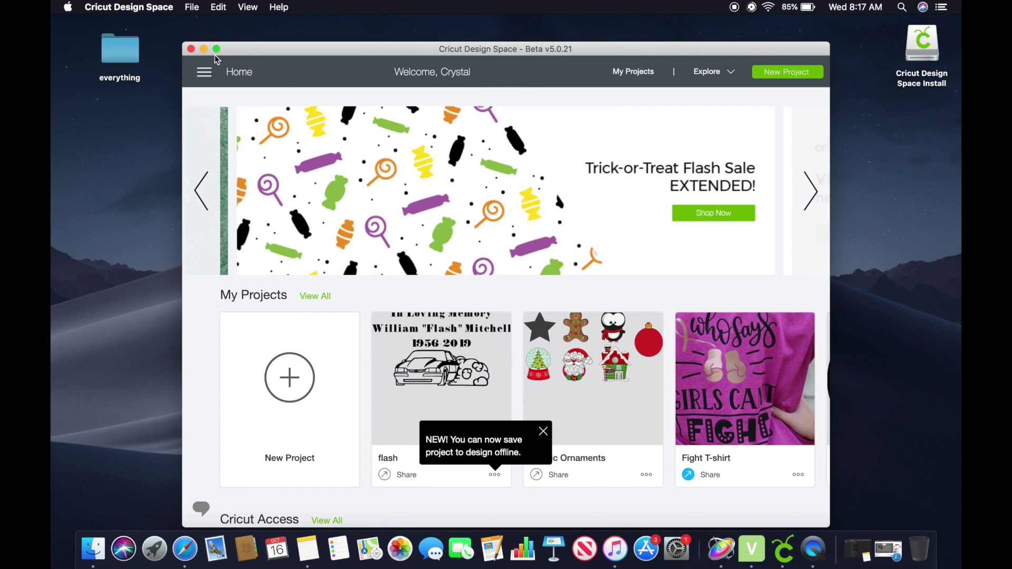
pyautogui.click(217, 49)
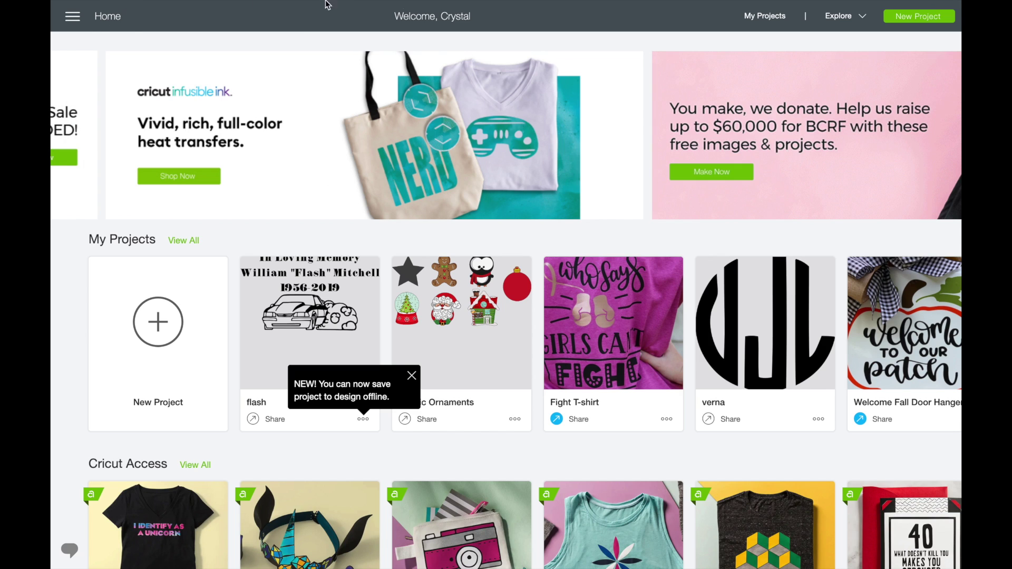
pyautogui.moveTo(328, 3)
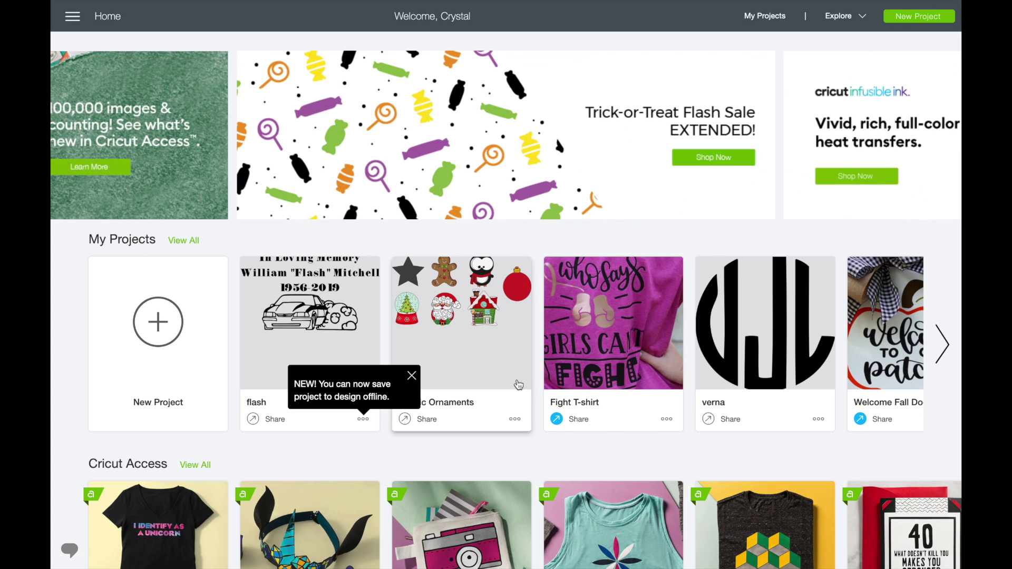
# - Start a new blank Untitled project and bring up the macOS Wi-Fi menu
pyautogui.scroll(-15, 518, 386)
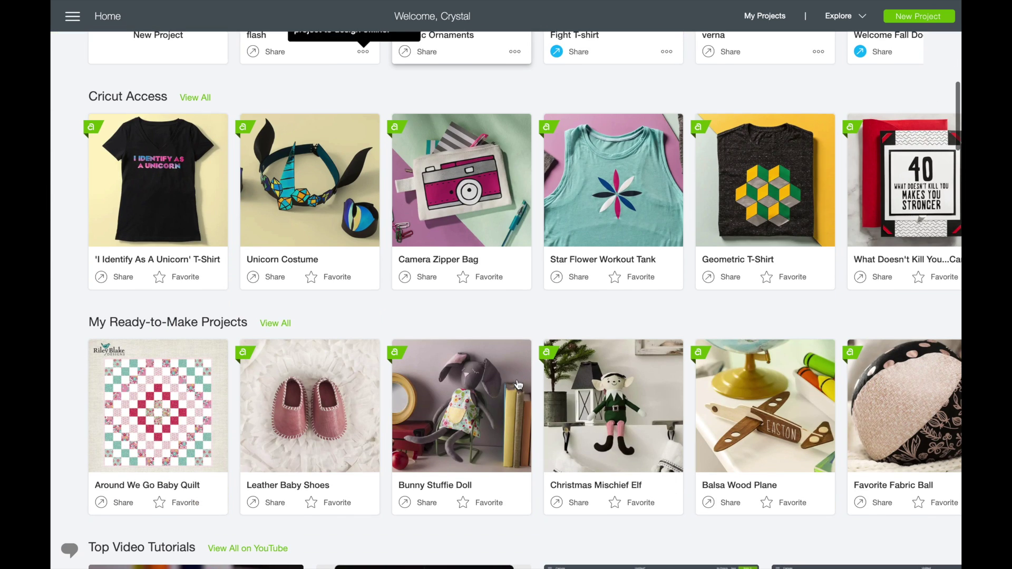
pyautogui.scroll(15, 518, 386)
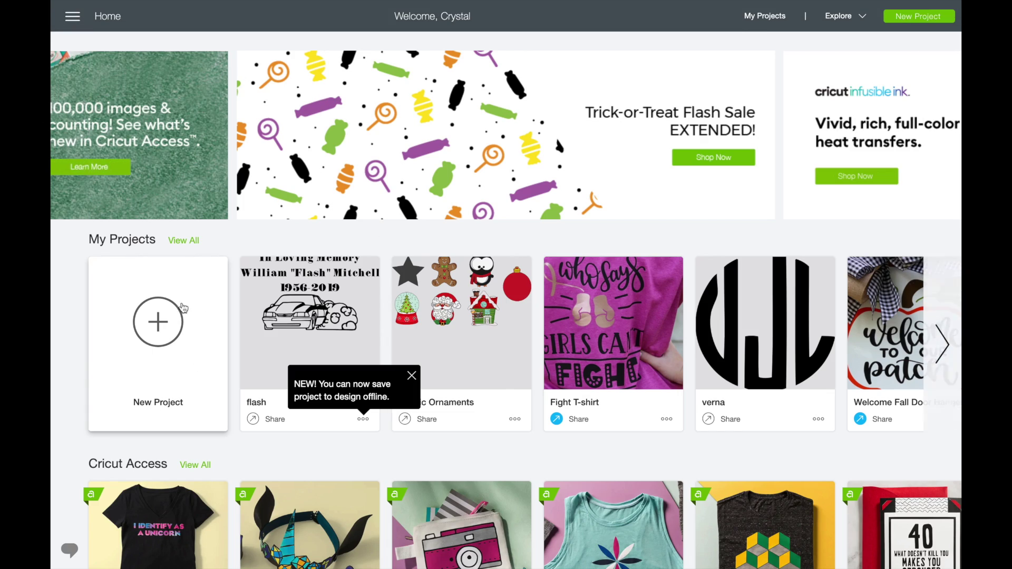
pyautogui.click(174, 320)
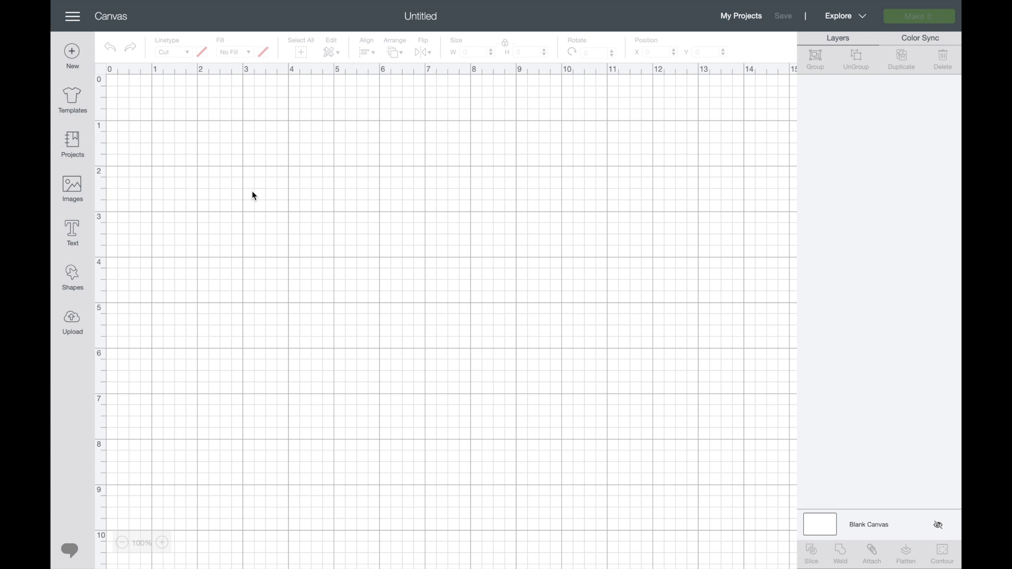
pyautogui.moveTo(631, 4)
pyautogui.click(771, 8)
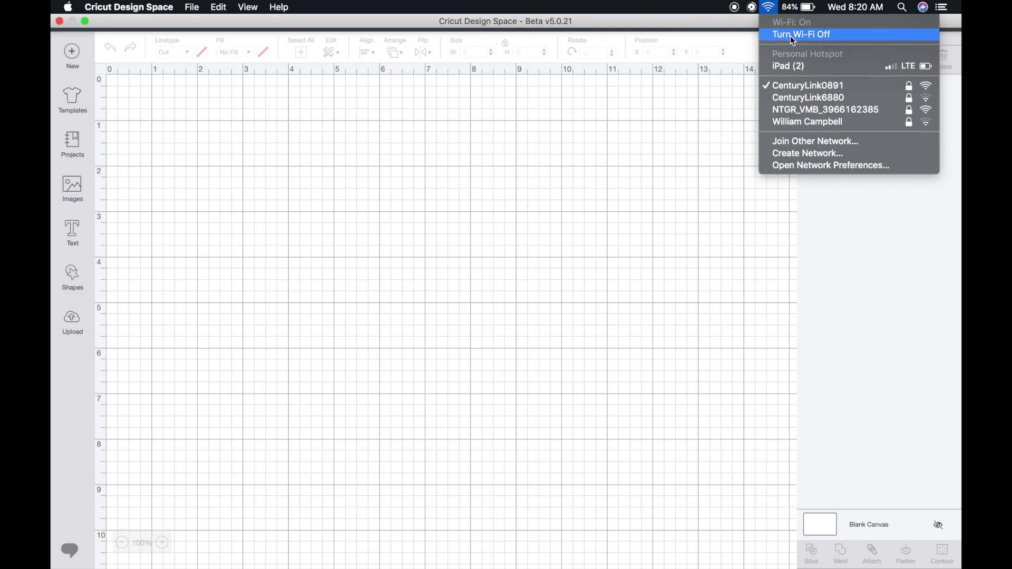
# - Turn Wi-Fi off so the Untitled canvas shows the Offline badge
pyautogui.click(796, 36)
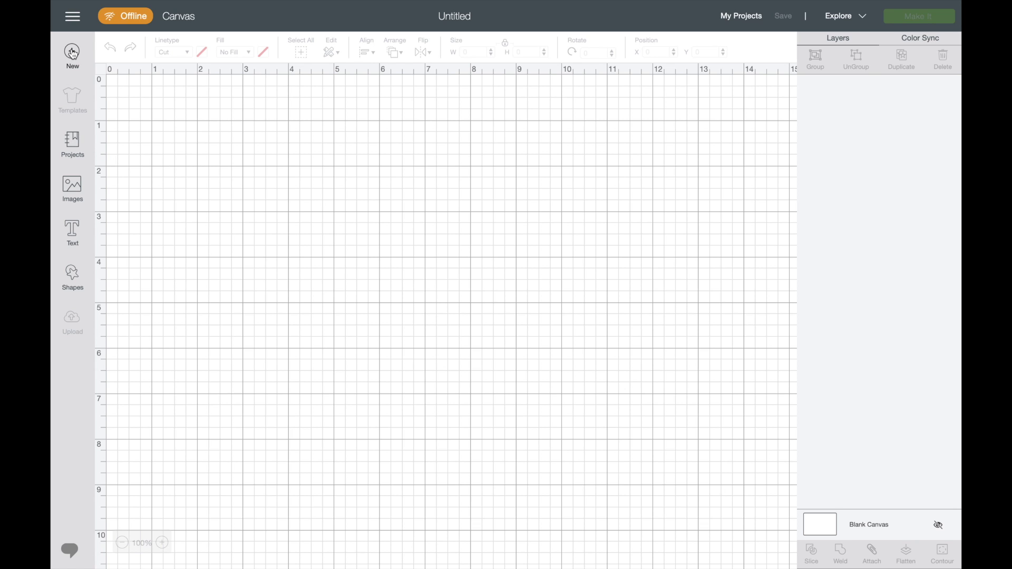
pyautogui.click(74, 148)
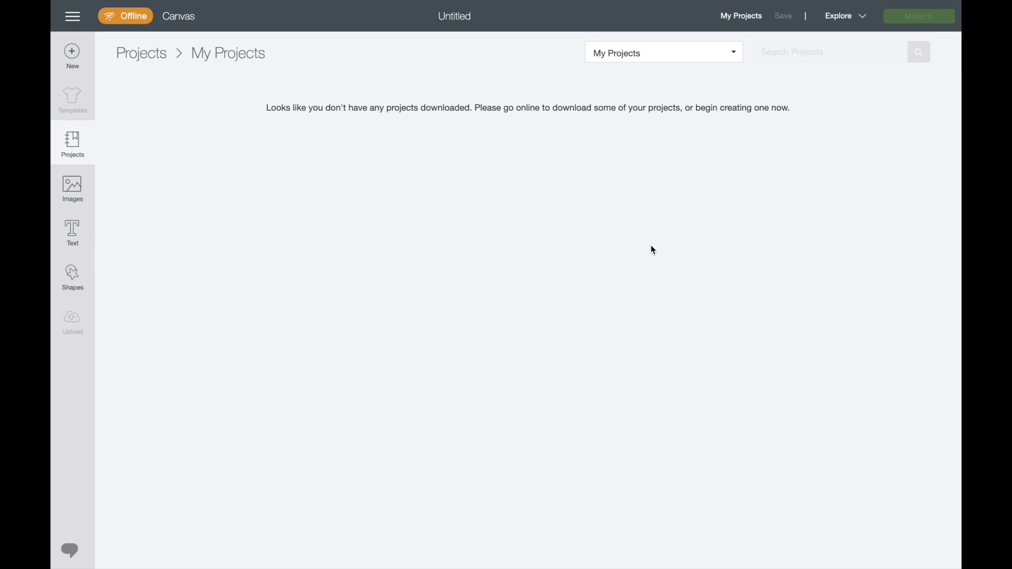
pyautogui.click(717, 59)
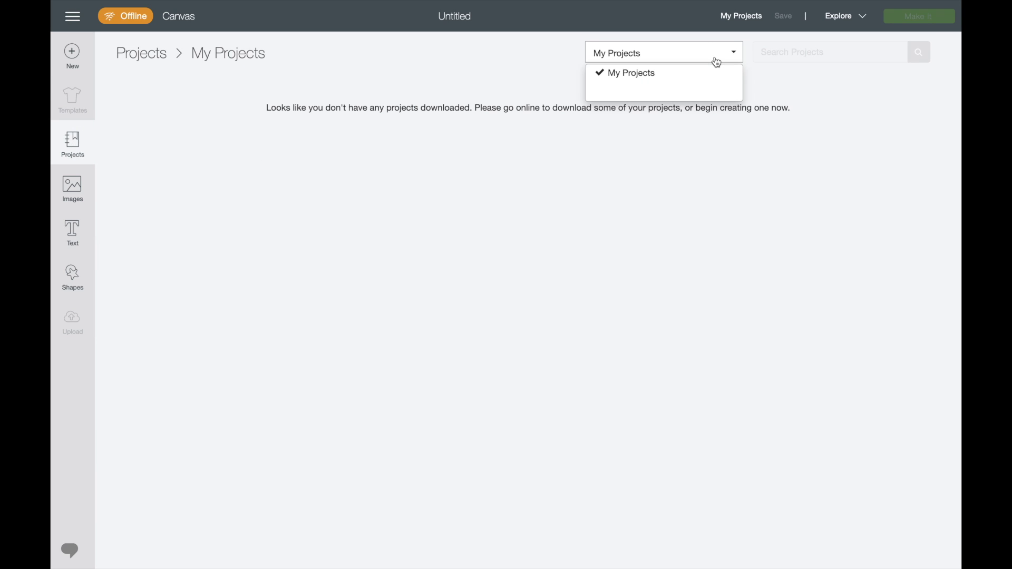
pyautogui.click(715, 277)
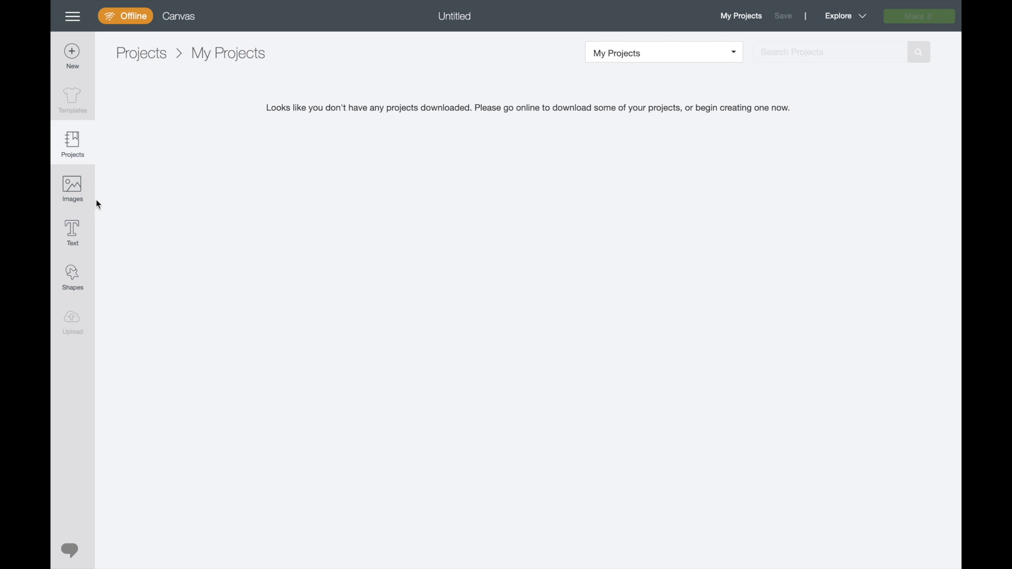
pyautogui.click(82, 188)
pyautogui.scroll(-4, 319, 443)
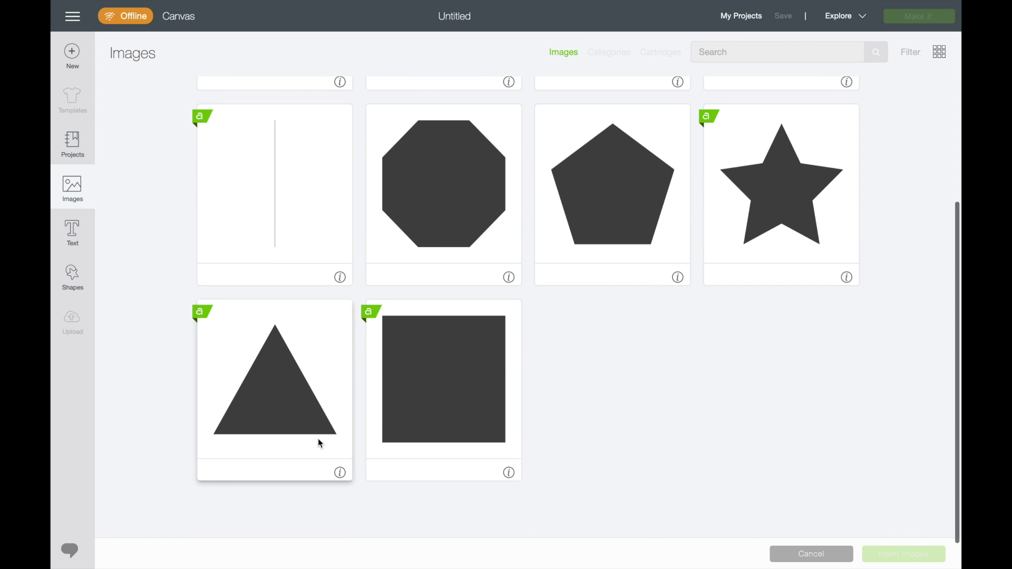
pyautogui.scroll(3, 318, 438)
pyautogui.scroll(-4, 318, 438)
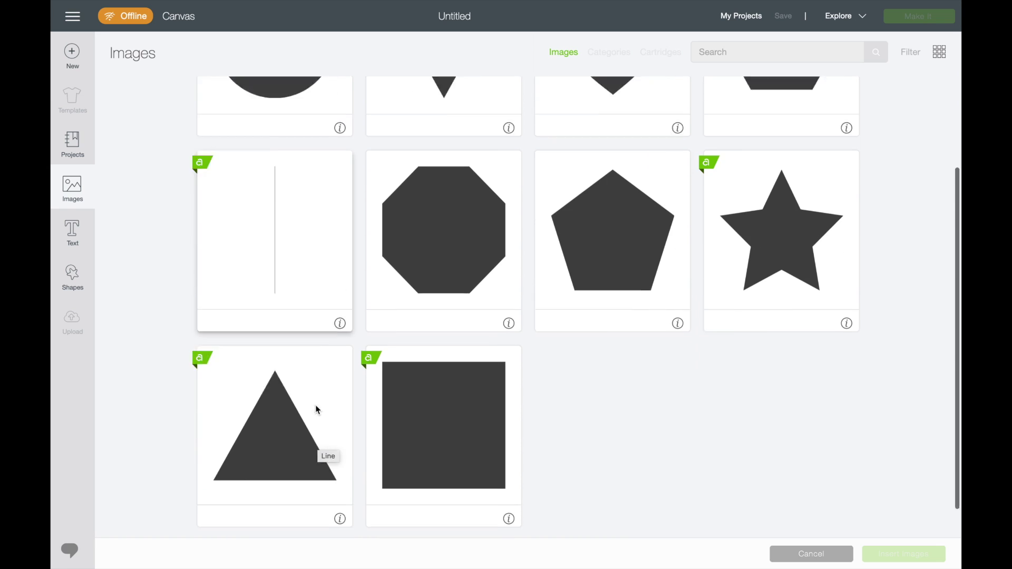
pyautogui.scroll(4, 316, 412)
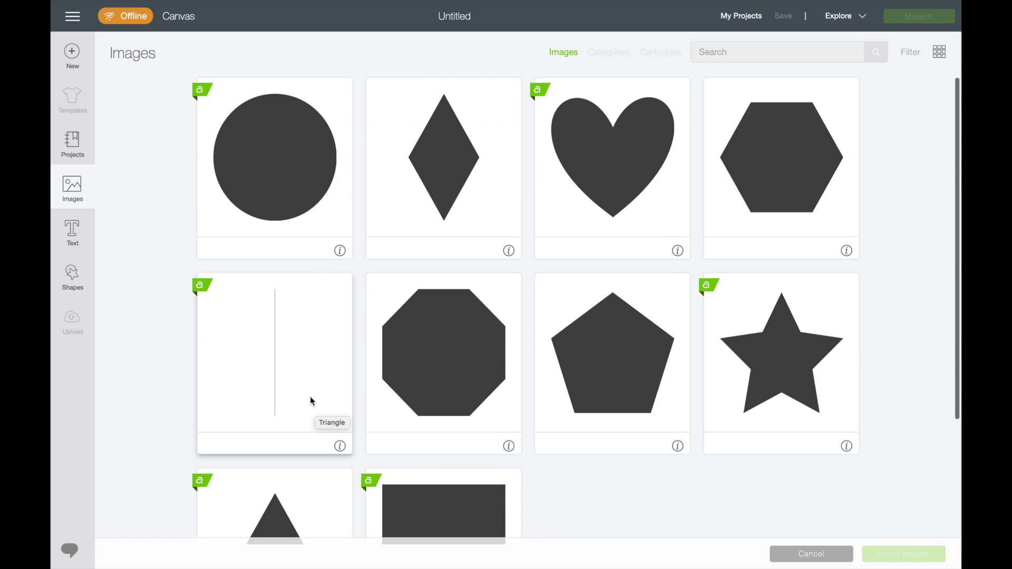
pyautogui.click(82, 237)
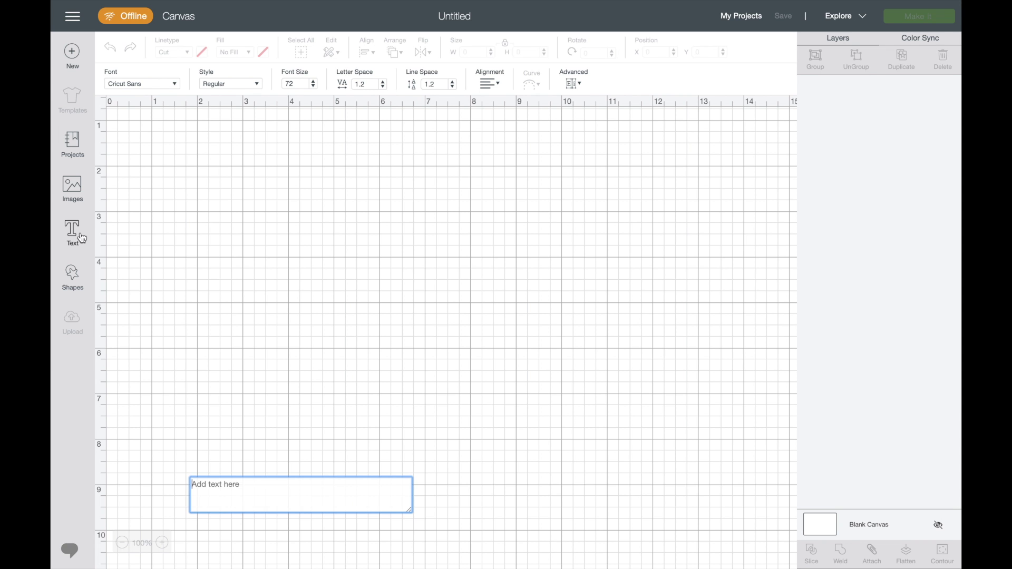
pyautogui.click(158, 84)
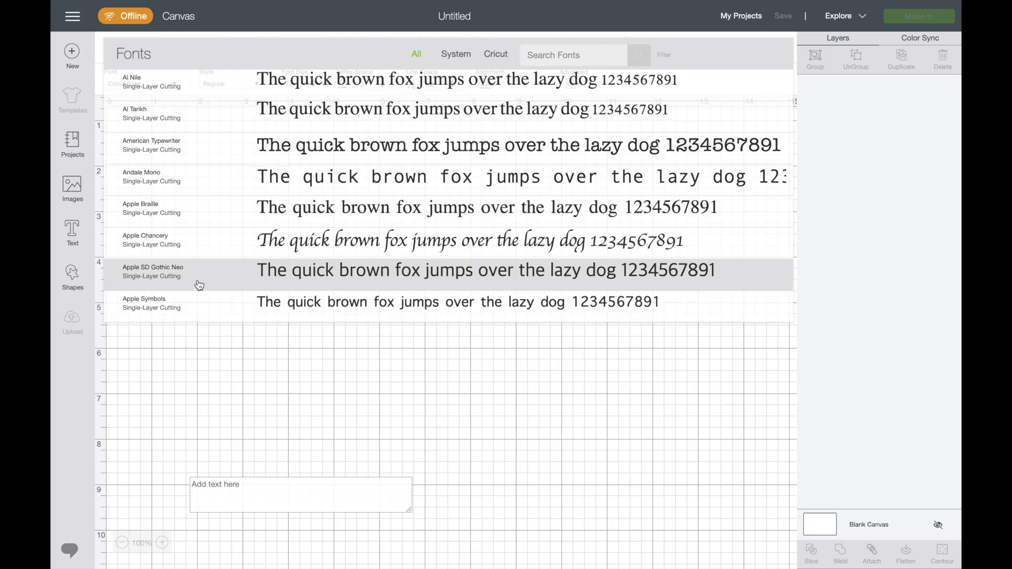
pyautogui.scroll(-5, 199, 287)
pyautogui.scroll(5, 203, 265)
pyautogui.scroll(-10, 205, 264)
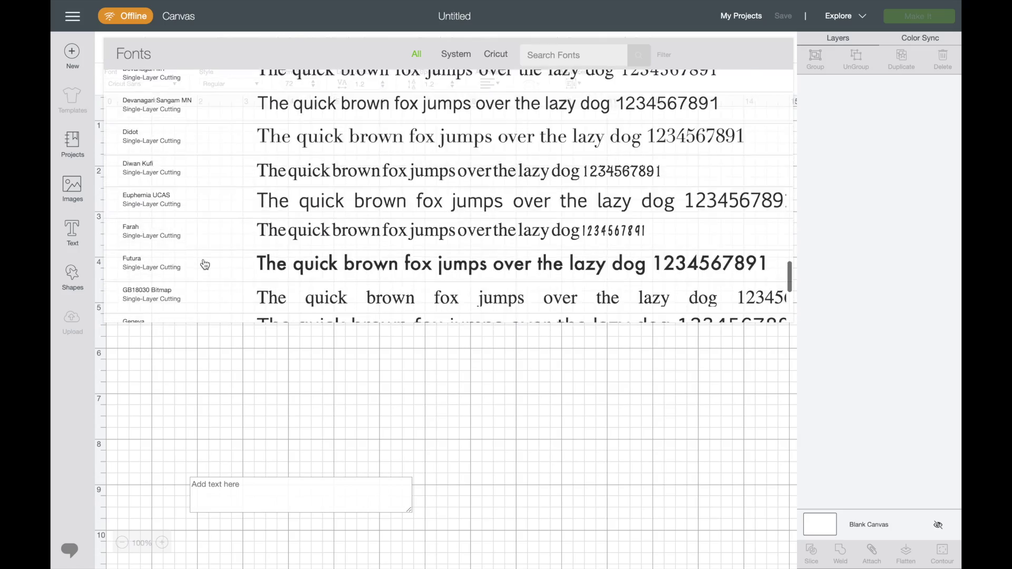
pyautogui.scroll(-10, 205, 264)
pyautogui.scroll(8, 205, 264)
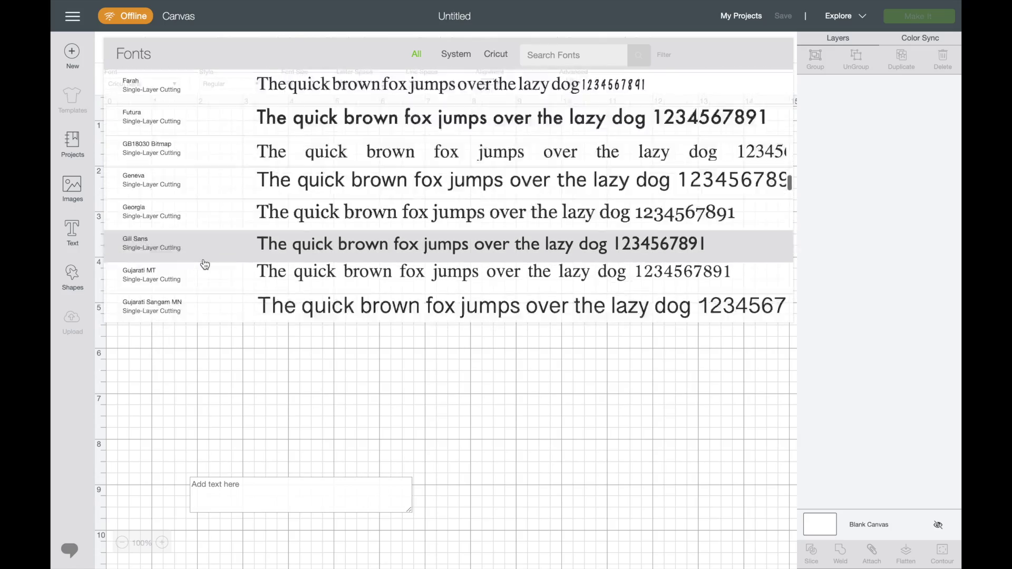
pyautogui.scroll(-15, 205, 264)
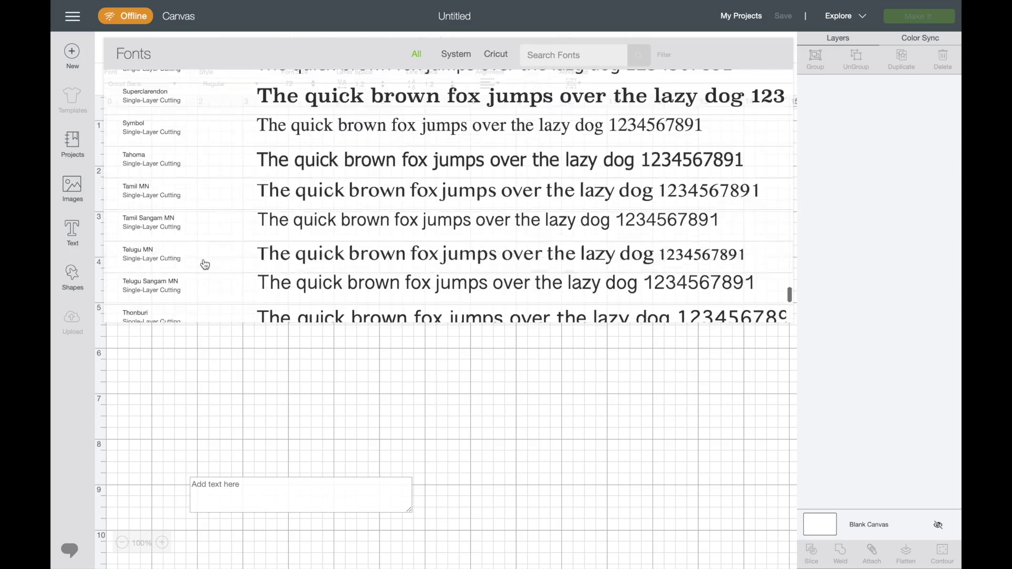
pyautogui.scroll(-10, 205, 264)
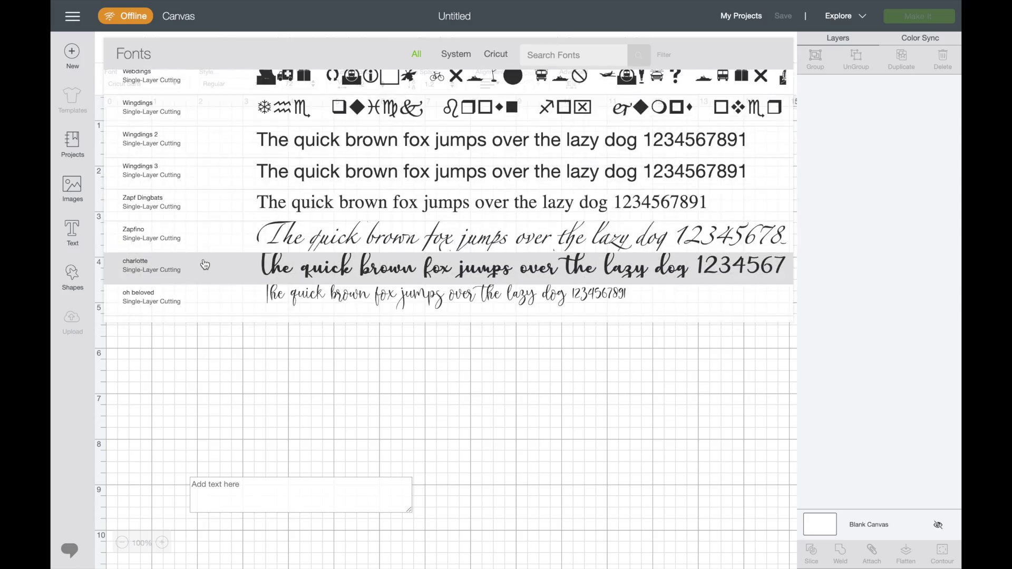
pyautogui.scroll(20, 205, 264)
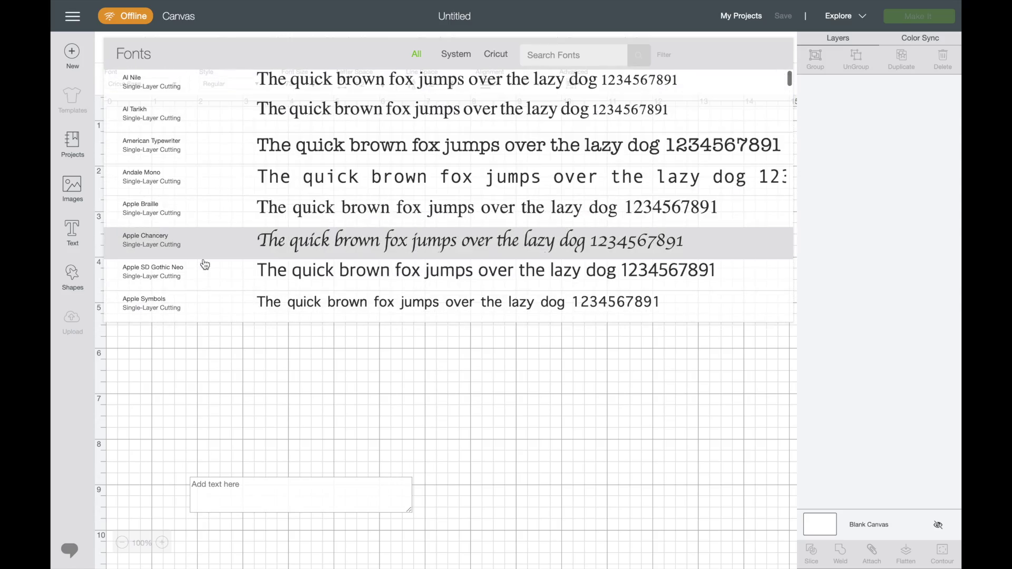
pyautogui.click(457, 55)
pyautogui.scroll(-1, 438, 156)
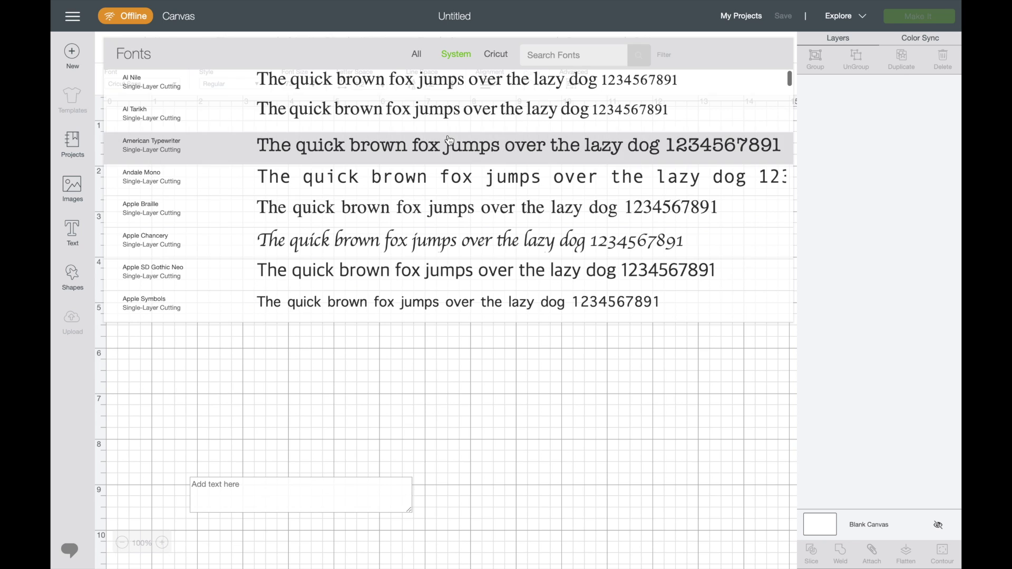
pyautogui.click(494, 53)
pyautogui.click(417, 54)
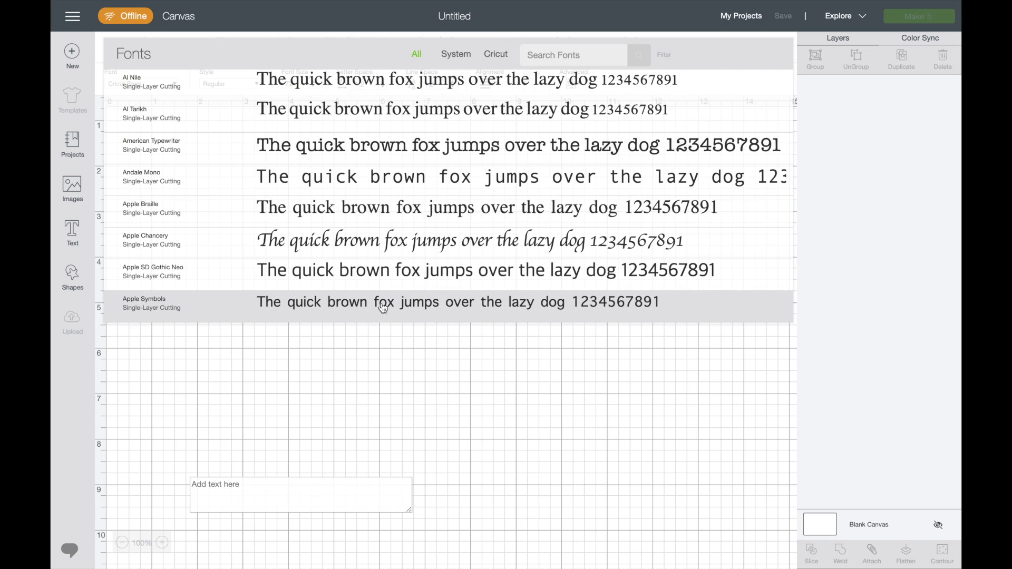
pyautogui.click(302, 361)
# - Check the Shapes list, then turn Wi-Fi back on from the menu bar
pyautogui.click(83, 278)
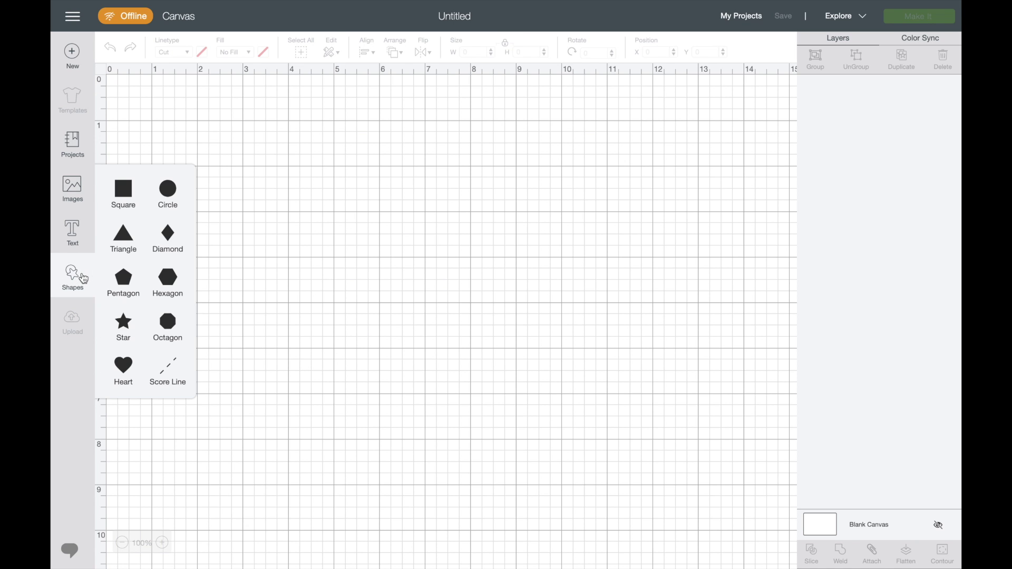
pyautogui.click(362, 397)
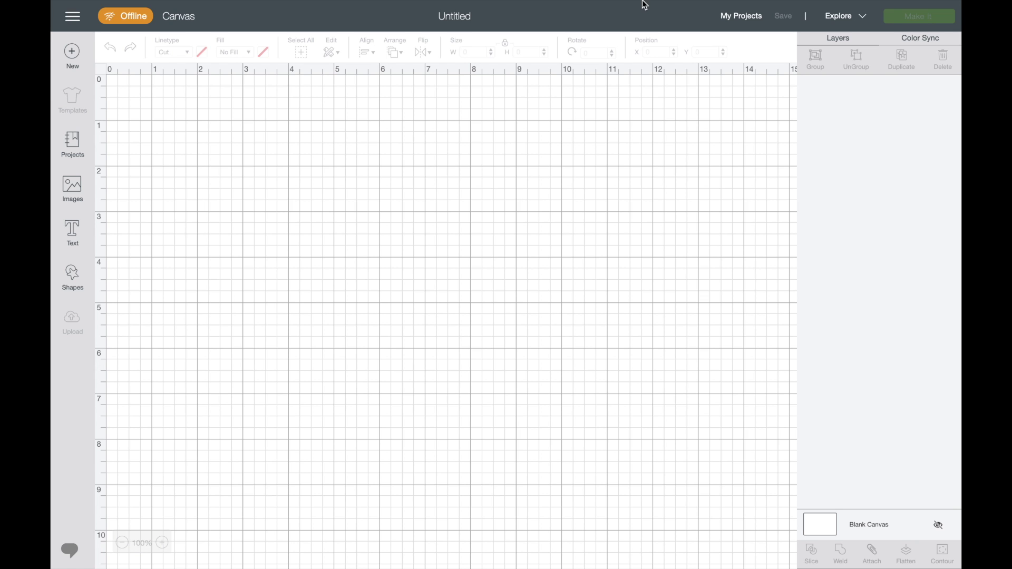
pyautogui.moveTo(643, 2)
pyautogui.click(770, 7)
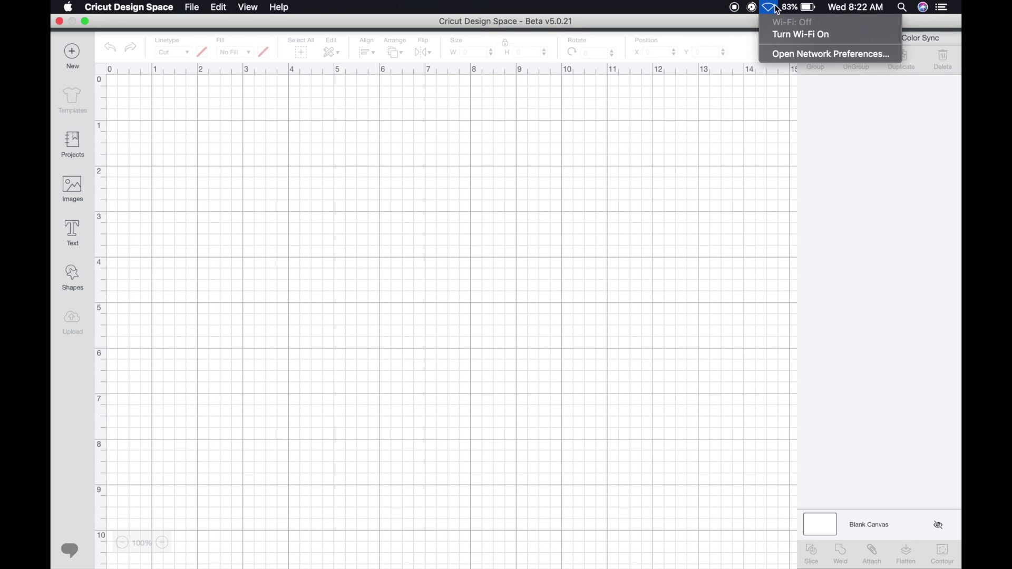
pyautogui.click(780, 32)
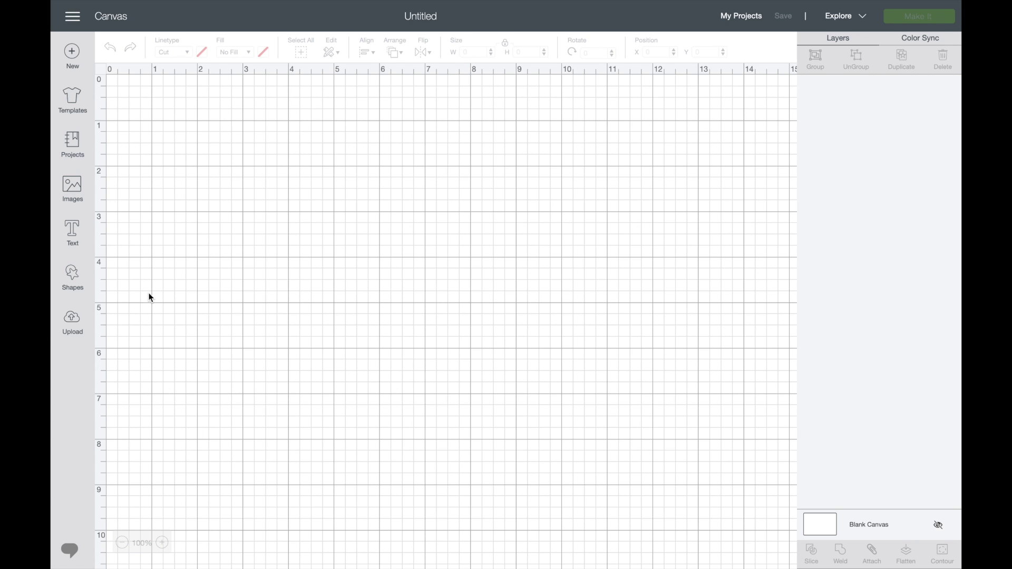
# - Filter Projects to My Projects and mark the Fight T-shirt project Save for Offline
pyautogui.click(79, 155)
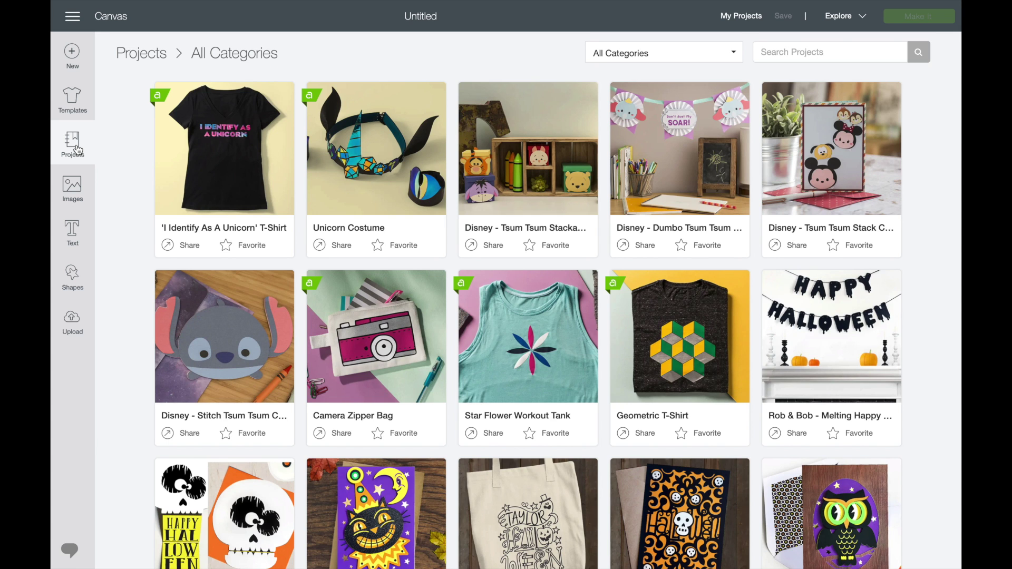
pyautogui.scroll(-1, 308, 363)
pyautogui.scroll(1, 309, 362)
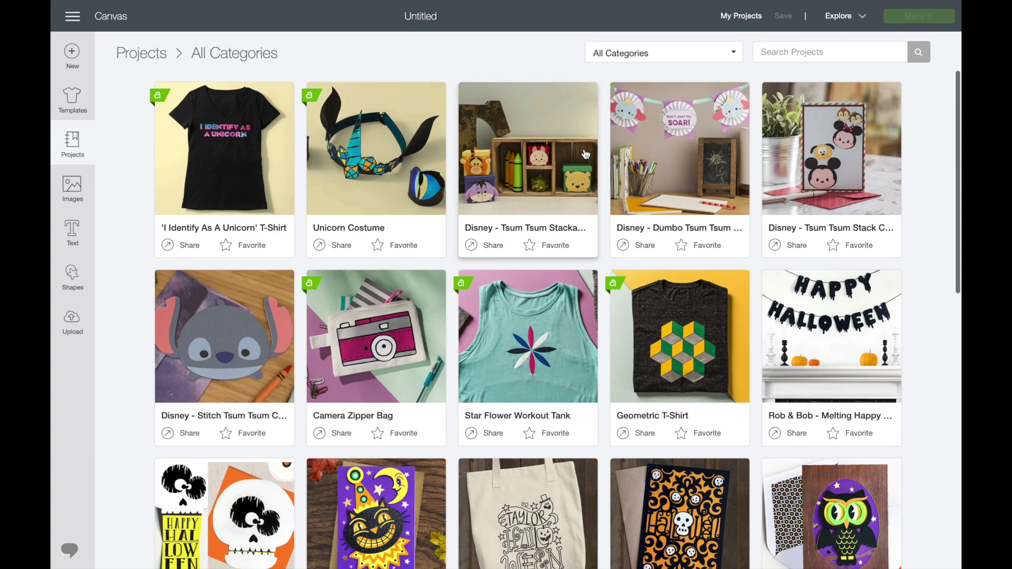
pyautogui.click(734, 53)
pyautogui.click(696, 74)
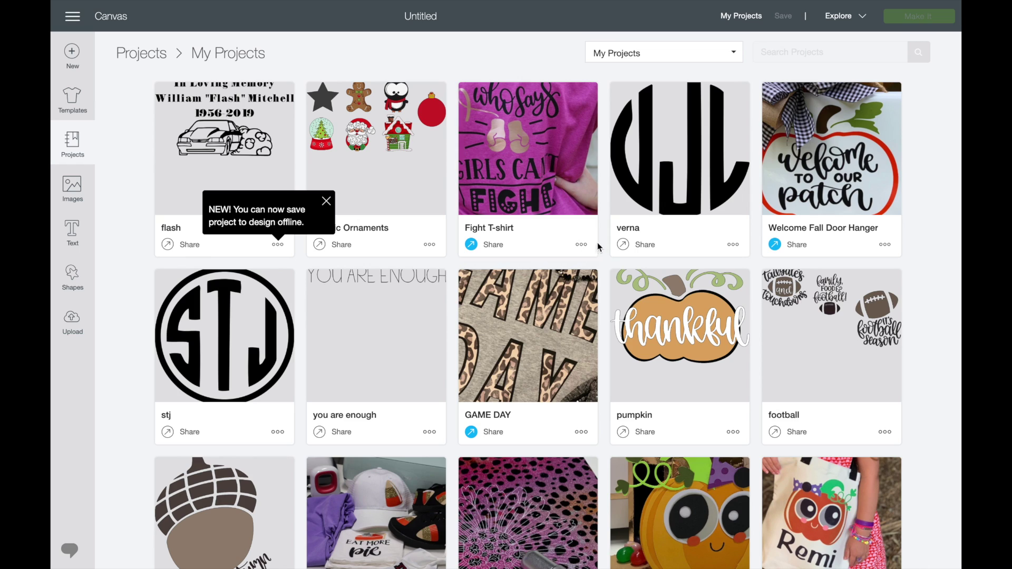
pyautogui.click(581, 246)
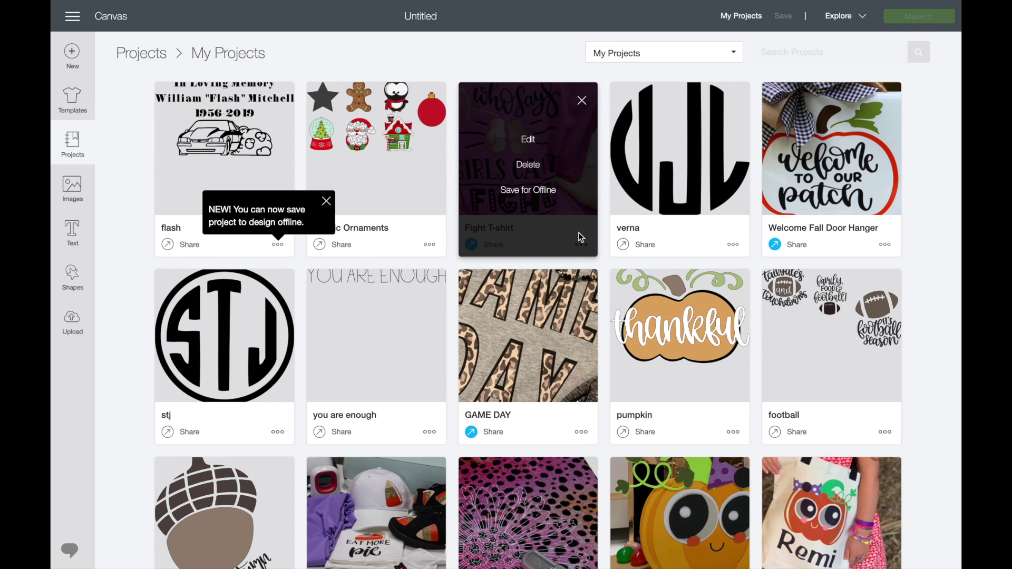
pyautogui.click(519, 192)
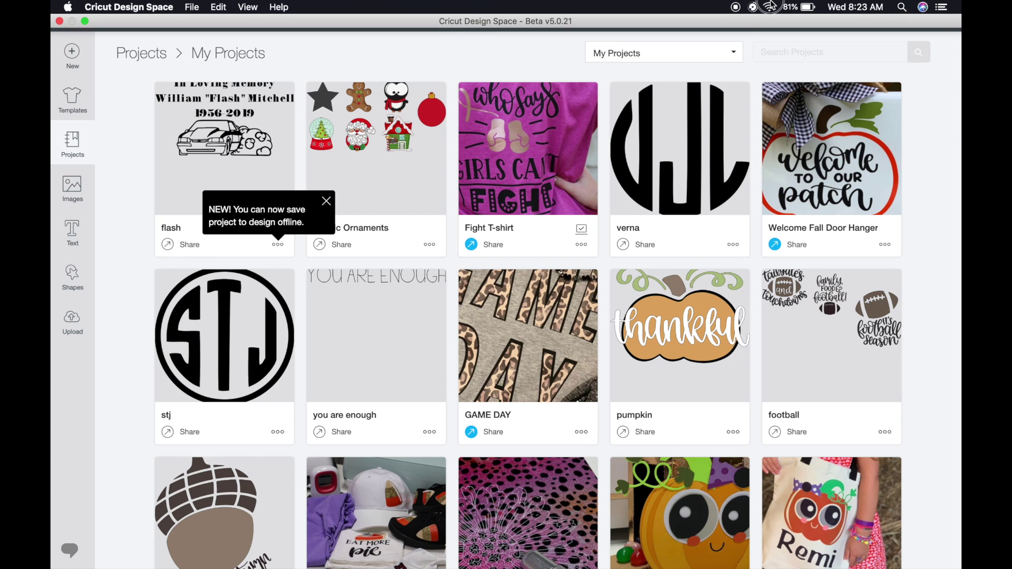
# - Turn Wi-Fi off, dismiss the save-offline notice, and browse the Images library offline
pyautogui.click(769, 7)
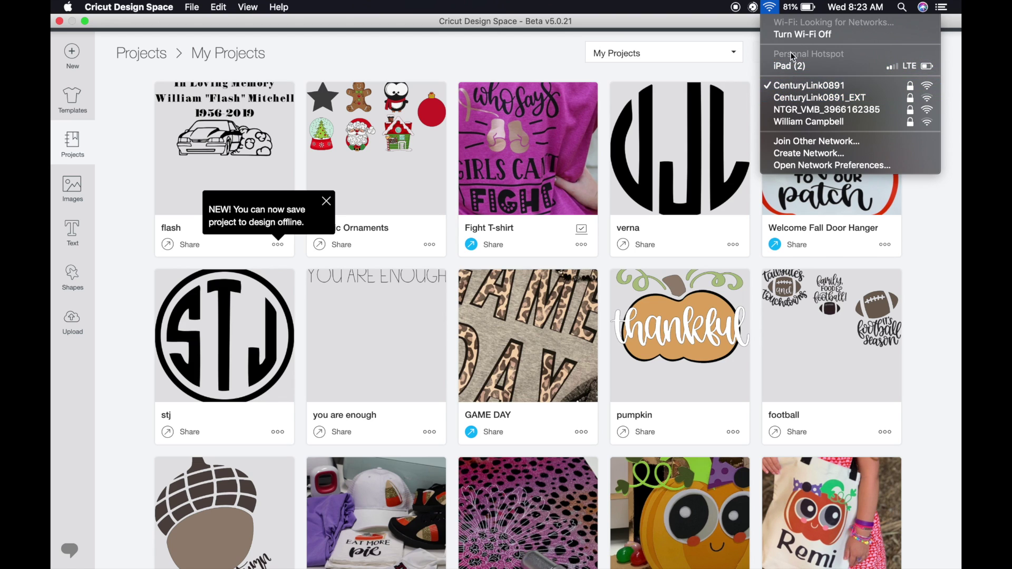
pyautogui.click(790, 29)
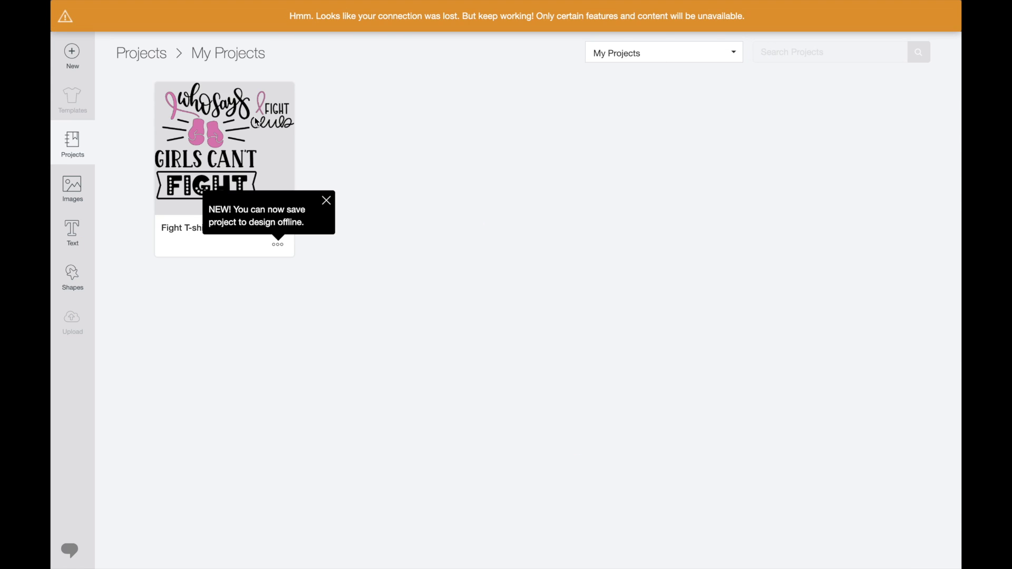
pyautogui.click(328, 201)
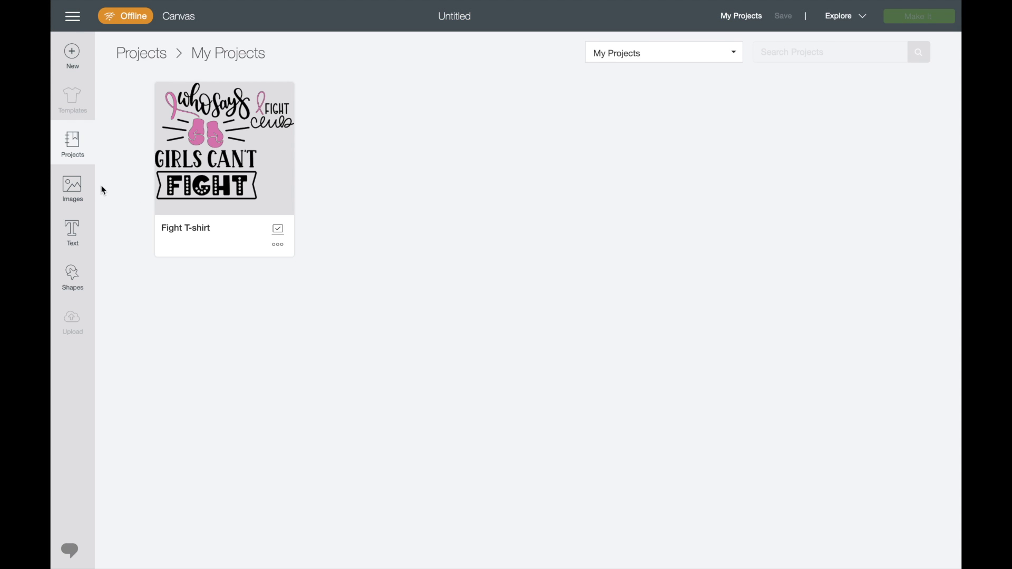
pyautogui.click(75, 191)
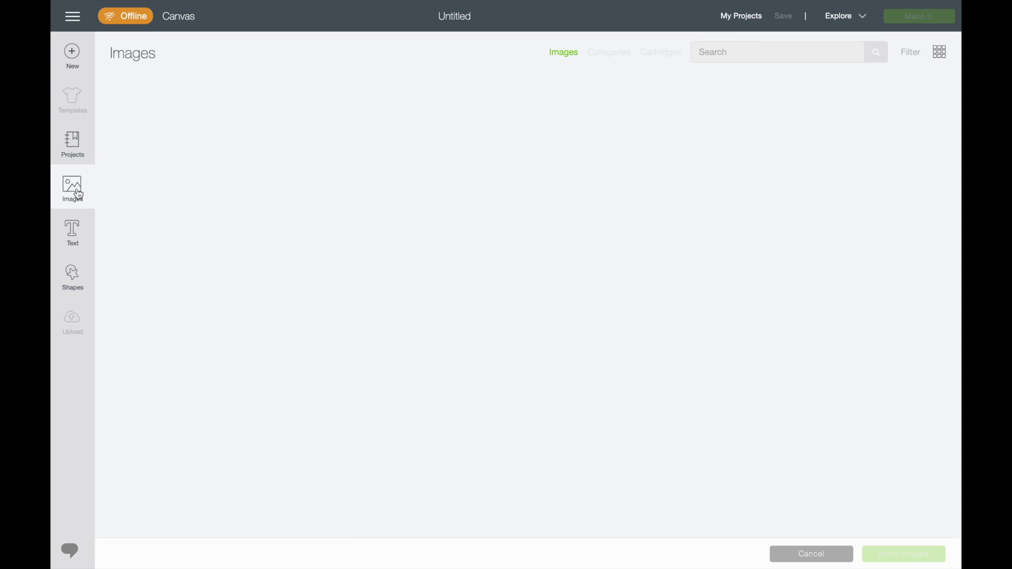
pyautogui.scroll(-3, 281, 297)
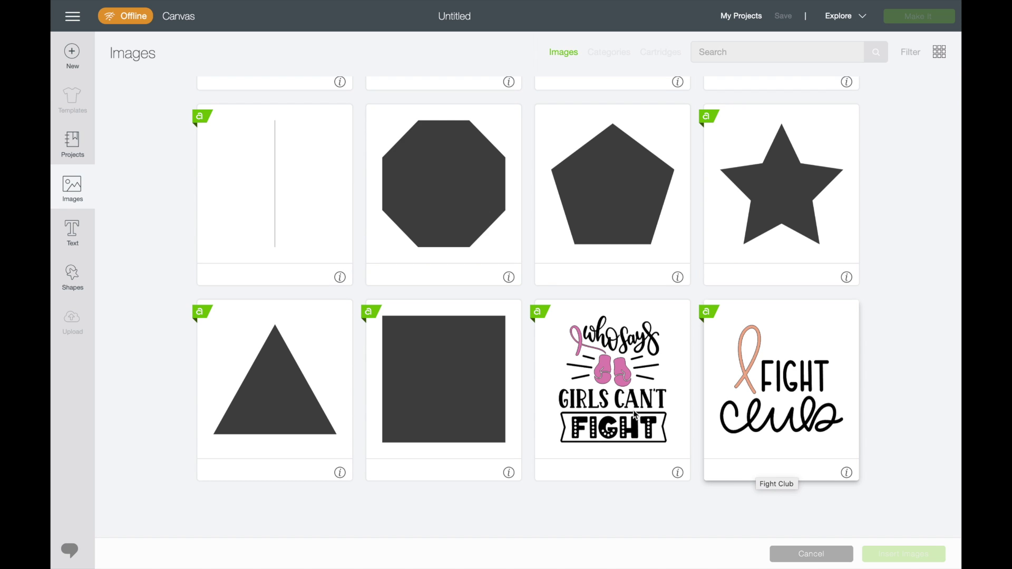
# - Open the Fight T-shirt project from My Projects for customizing
pyautogui.click(71, 141)
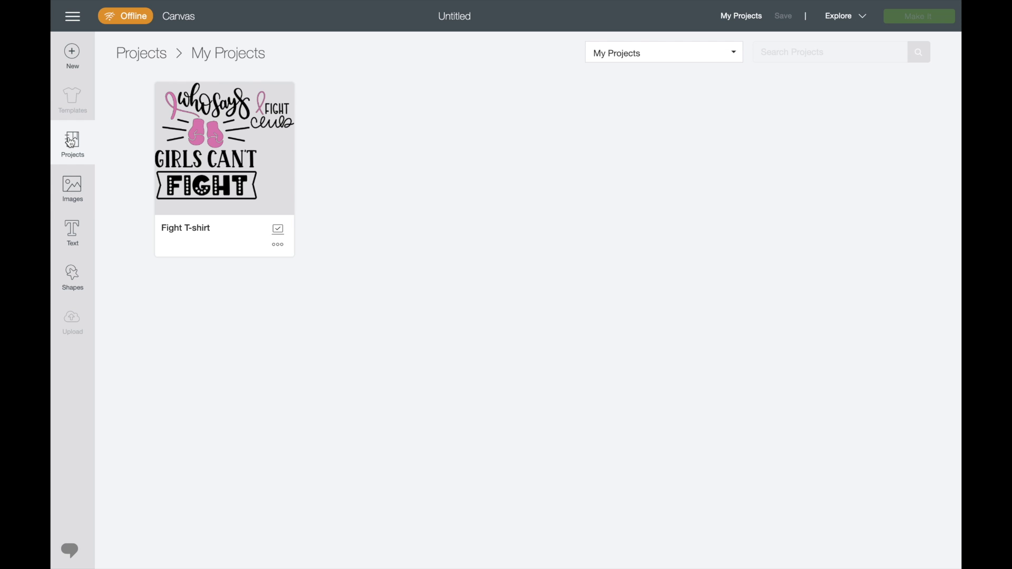
pyautogui.click(253, 153)
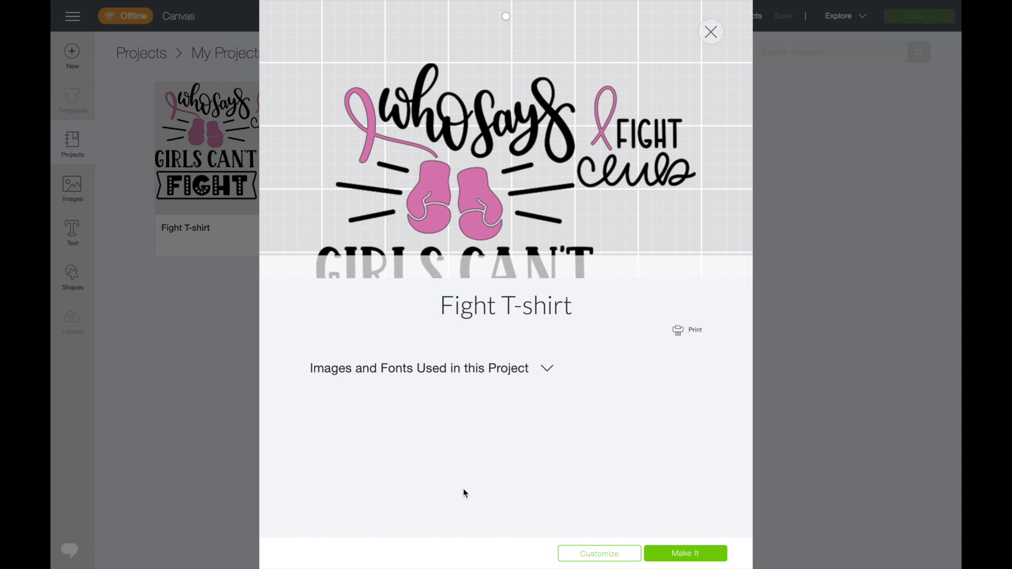
pyautogui.click(590, 555)
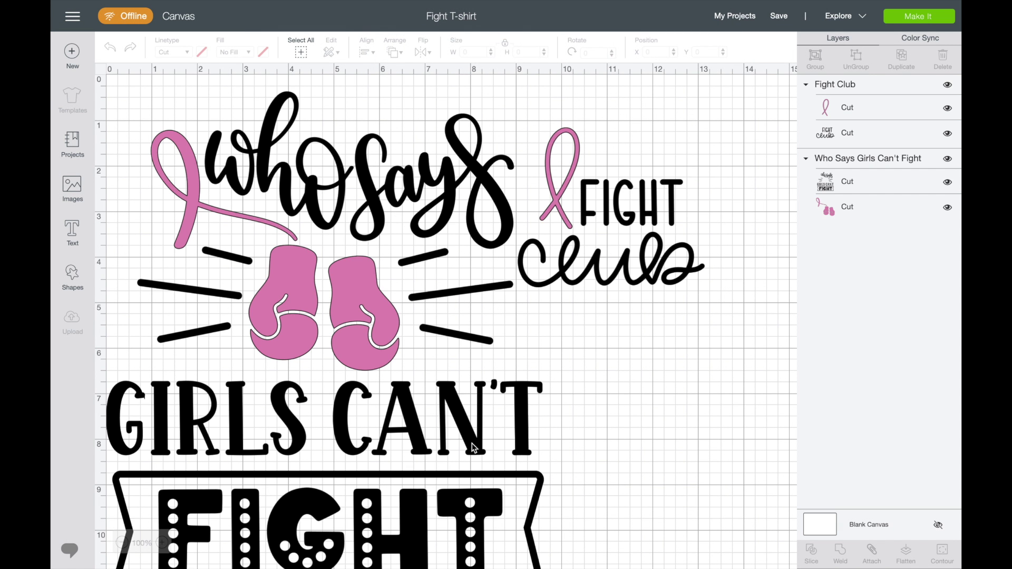
# - Preview the Fight T-shirt cut mats via Make It, cancel, and open the Images library
pyautogui.click(932, 19)
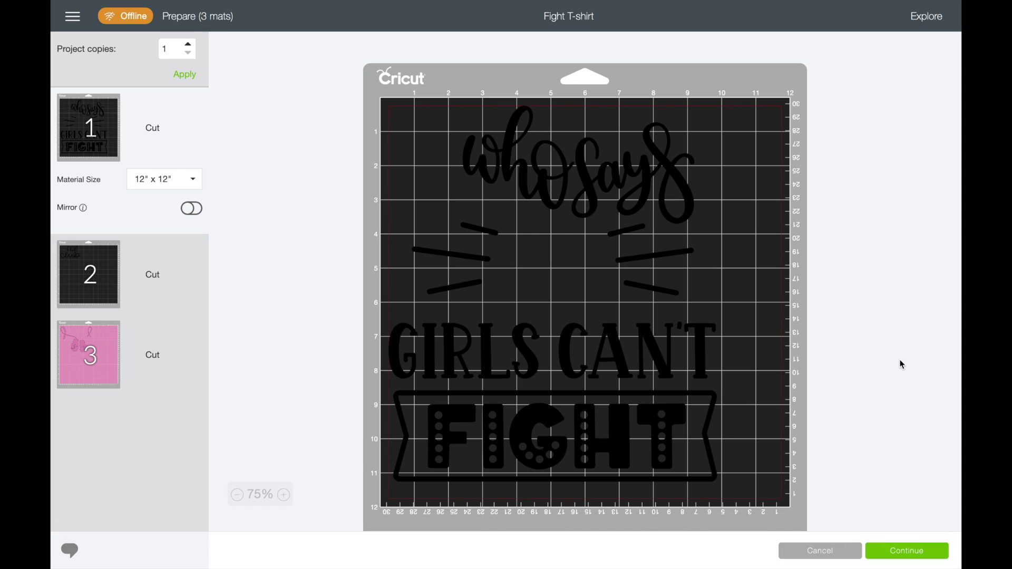
pyautogui.click(818, 551)
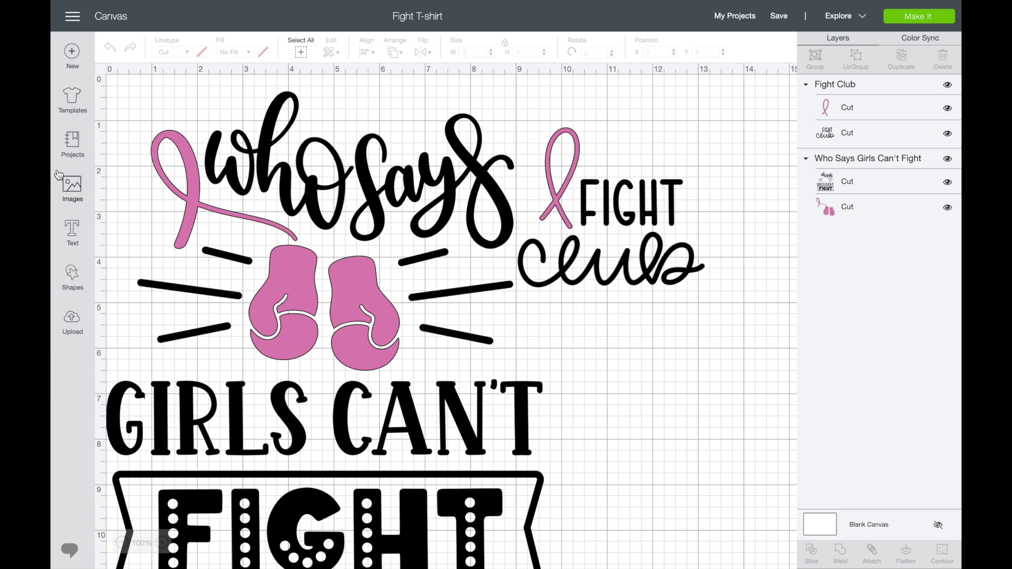
pyautogui.click(73, 188)
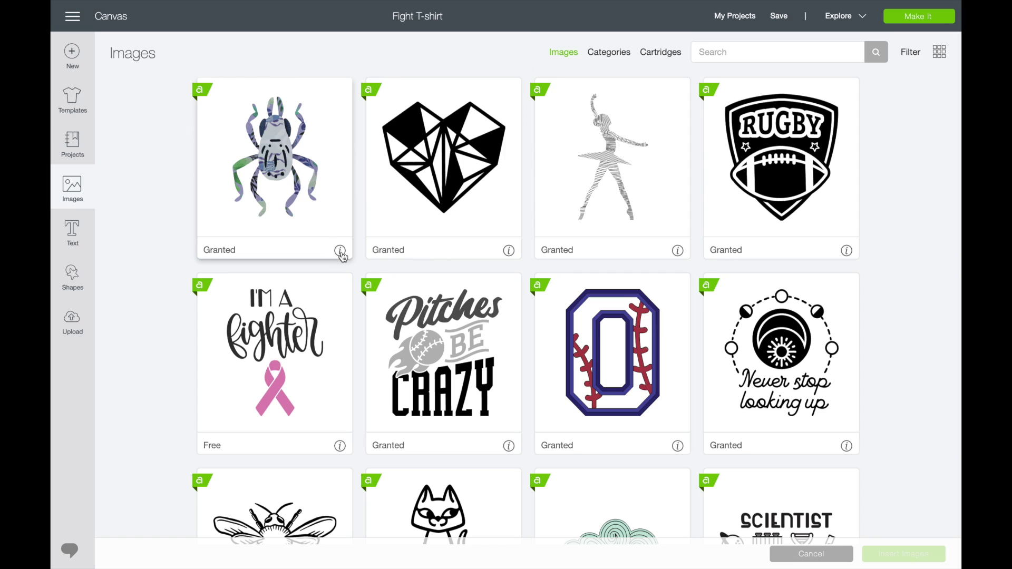
pyautogui.moveTo(340, 252)
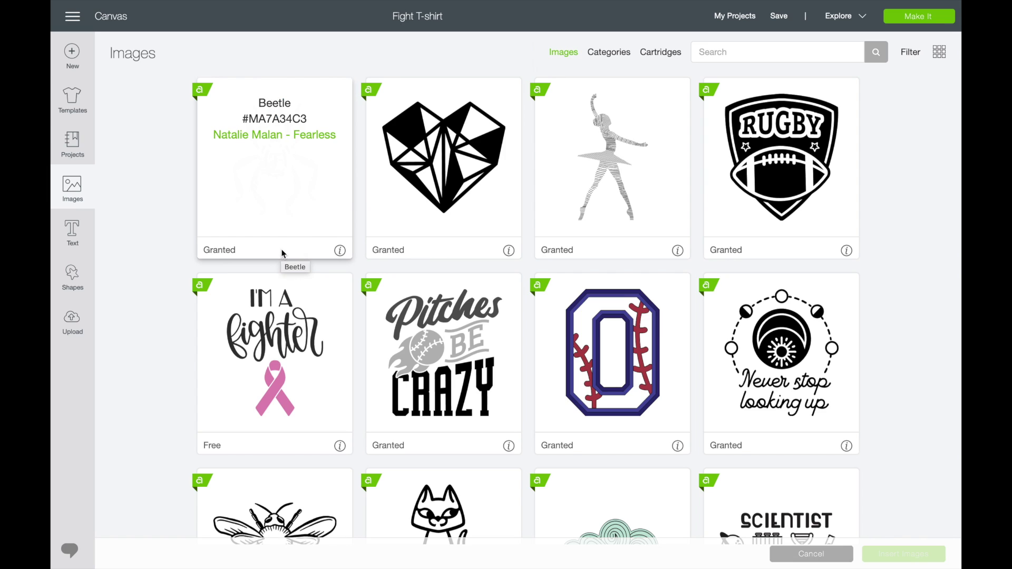
# - Create a new blank canvas, open Images, and click into the image search box
pyautogui.click(74, 55)
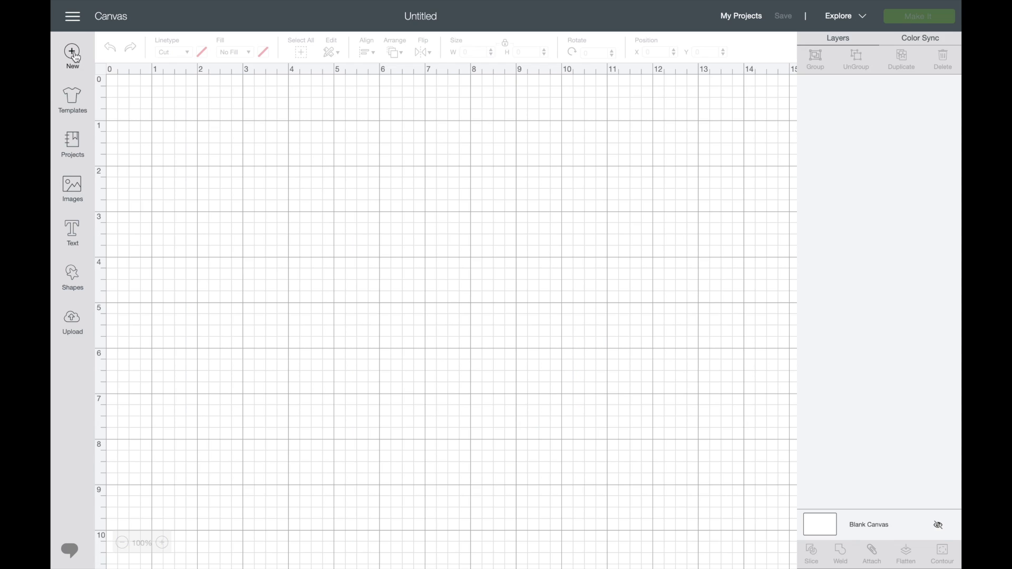
pyautogui.click(73, 188)
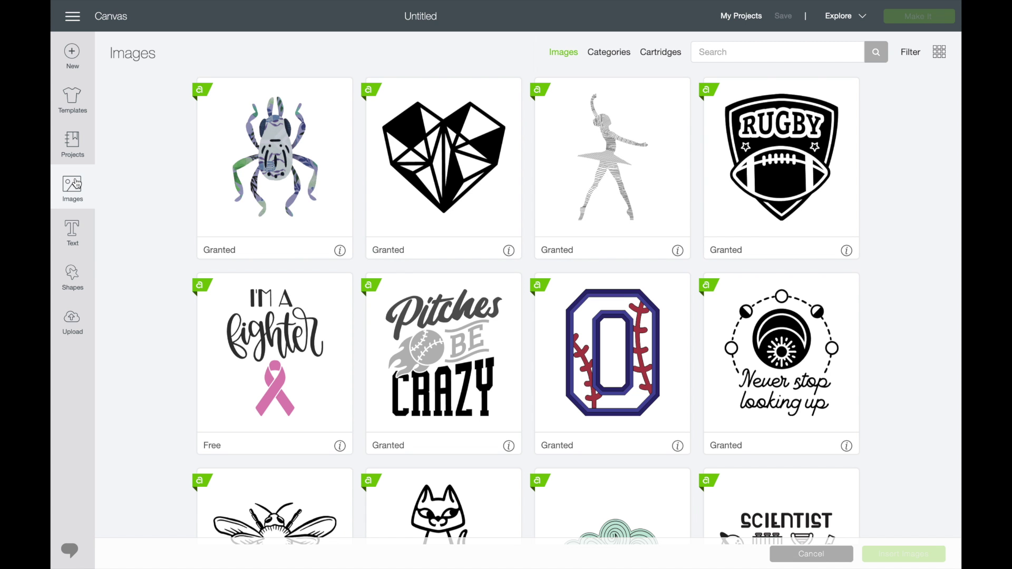
pyautogui.scroll(-7, 230, 337)
pyautogui.scroll(7, 230, 337)
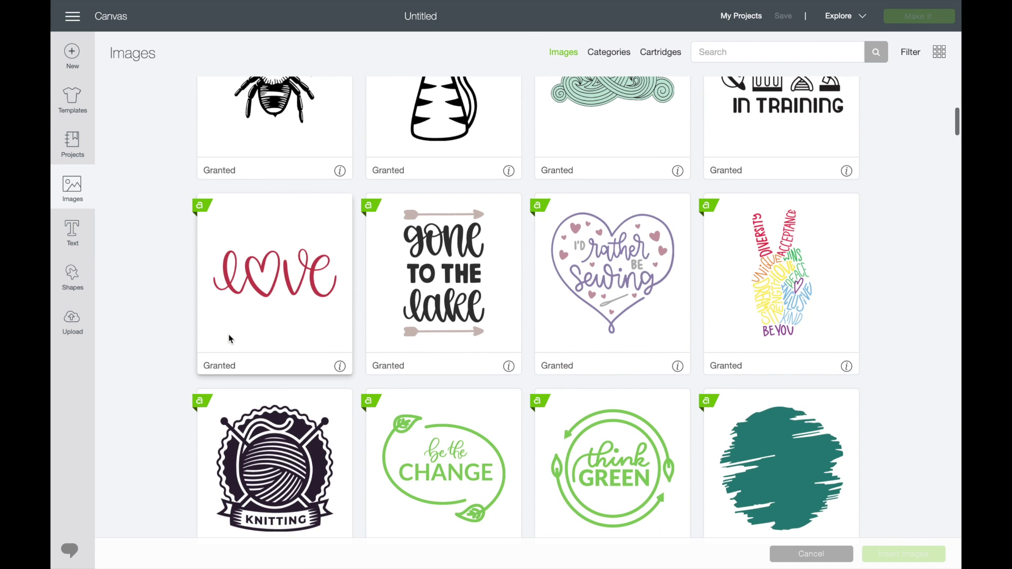
pyautogui.click(722, 49)
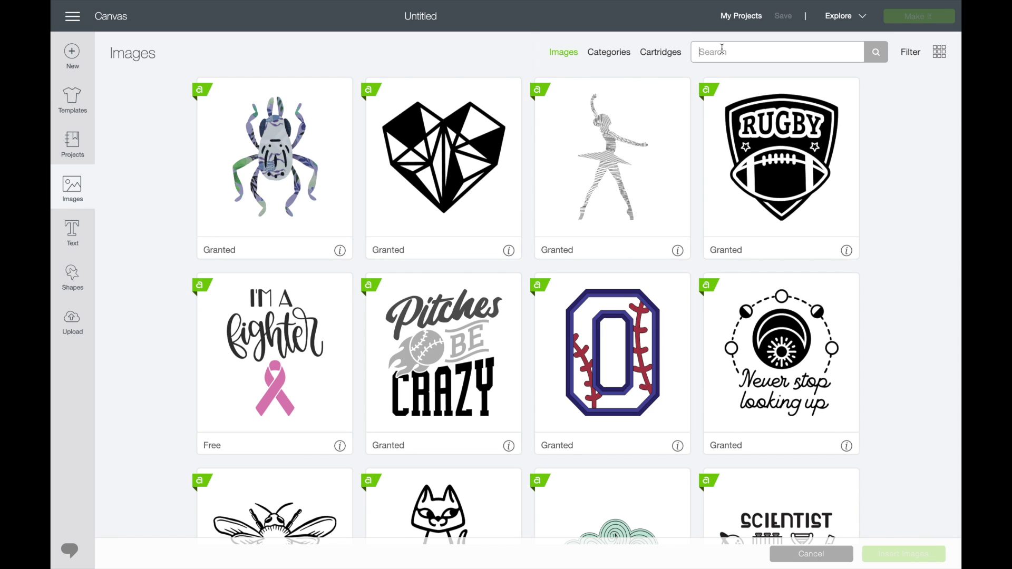
# - Search images for 'christmas' and select Merry & Bright, the elf boots and the reindeer
pyautogui.write('christmas')
pyautogui.press('Return')
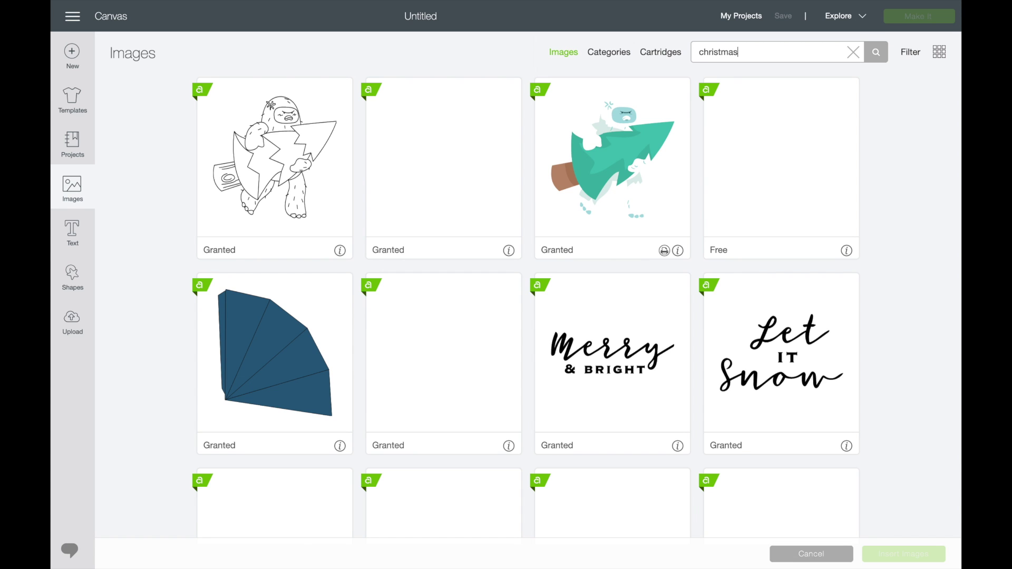
pyautogui.scroll(-2, 611, 410)
pyautogui.scroll(-2, 611, 410)
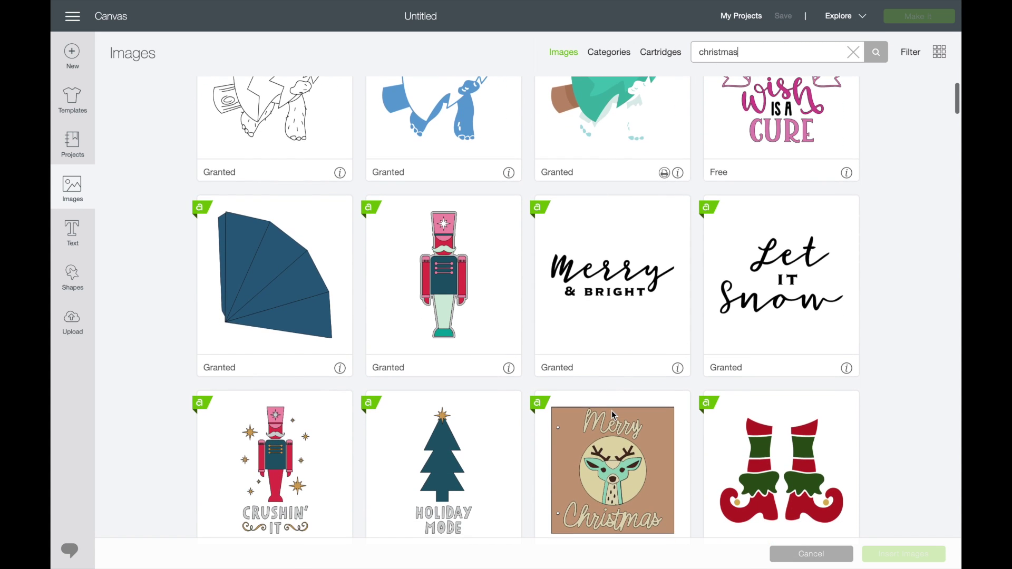
pyautogui.click(632, 295)
pyautogui.scroll(-5, 632, 316)
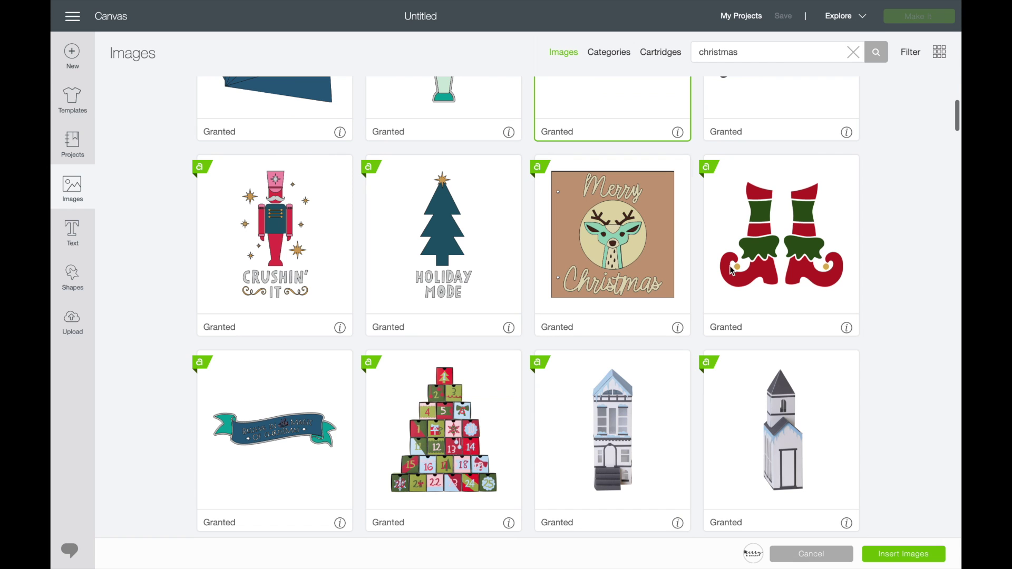
pyautogui.click(752, 270)
pyautogui.scroll(-3, 688, 364)
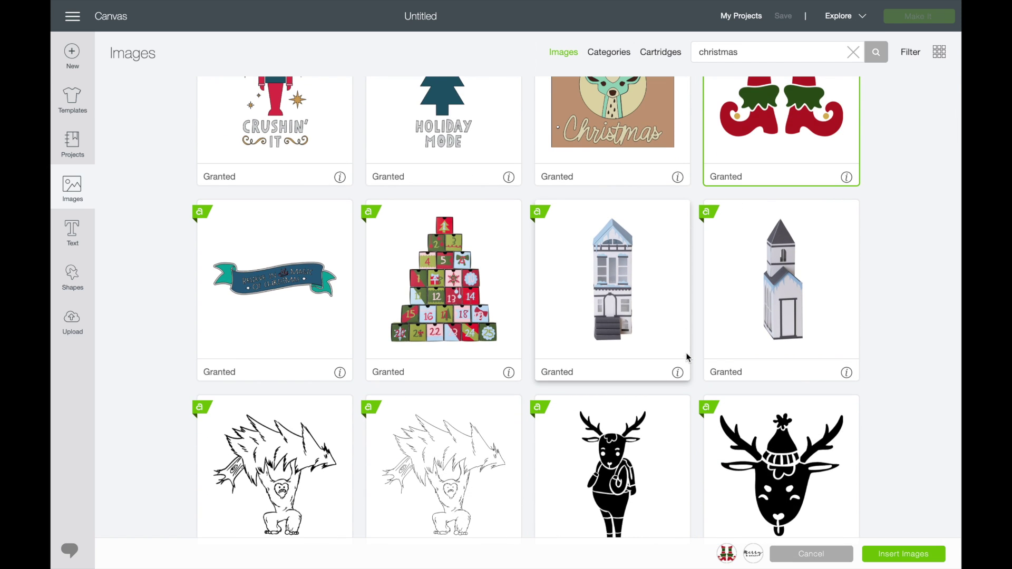
pyautogui.scroll(-5, 680, 369)
pyautogui.click(664, 248)
# - Also select the red truck, ornament-covered tree, penguin and peppermint candy images
pyautogui.scroll(-10, 609, 393)
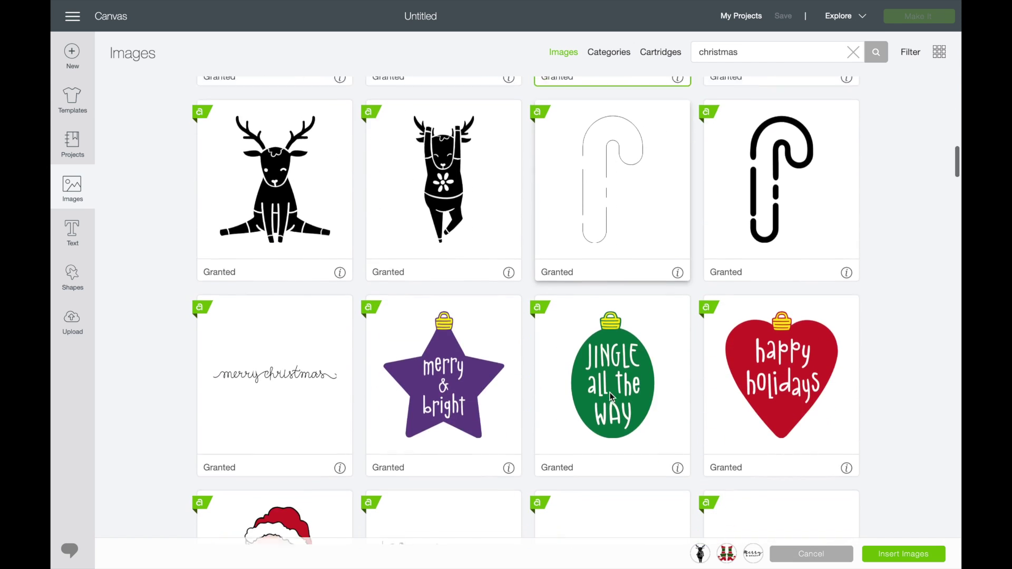
pyautogui.scroll(-10, 611, 396)
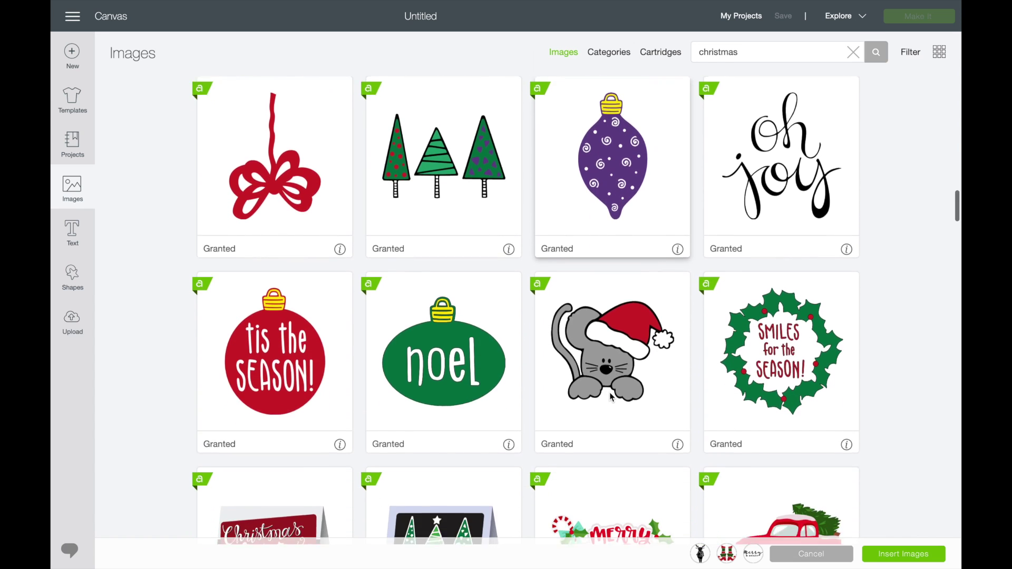
pyautogui.scroll(-3, 611, 396)
pyautogui.scroll(2, 739, 136)
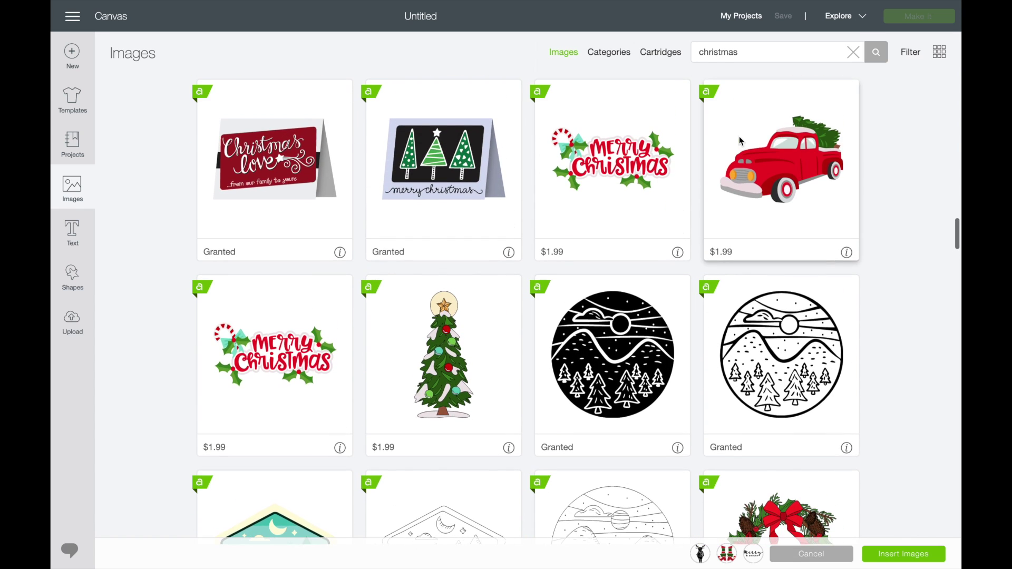
pyautogui.click(739, 136)
pyautogui.scroll(-3, 735, 158)
pyautogui.scroll(-15, 733, 174)
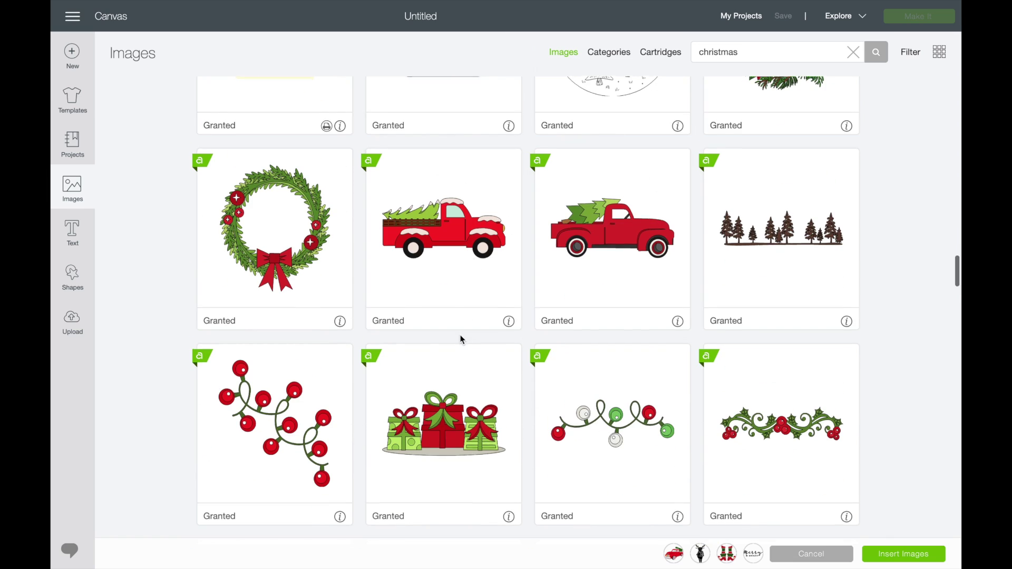
pyautogui.scroll(-2, 604, 453)
pyautogui.click(611, 338)
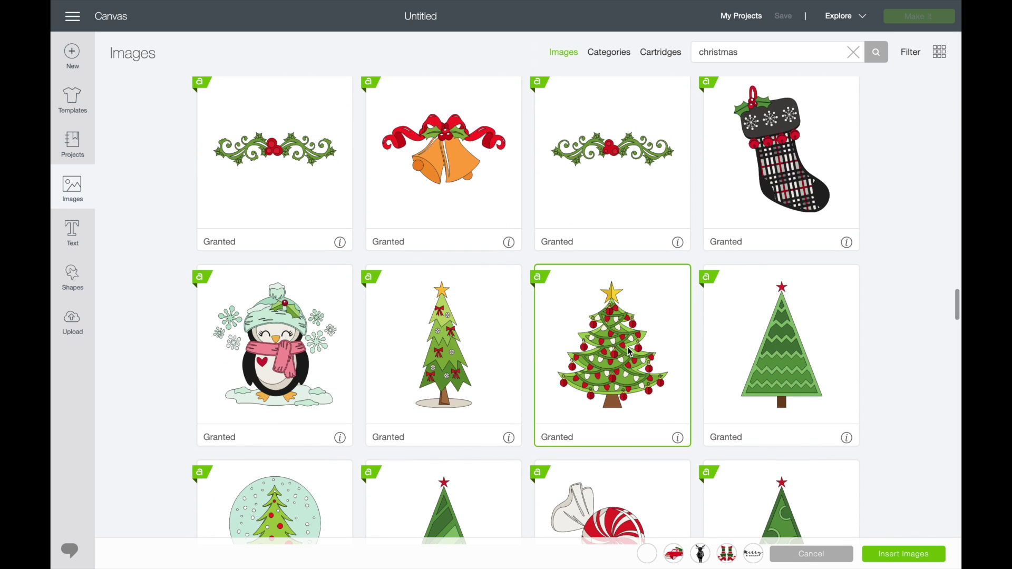
pyautogui.scroll(-3, 415, 422)
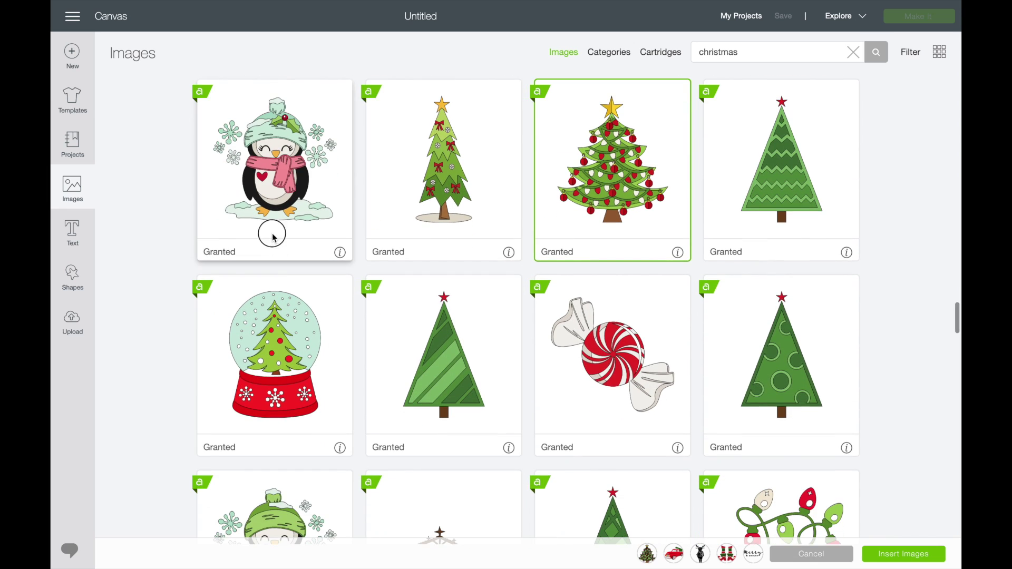
pyautogui.click(271, 228)
pyautogui.scroll(-3, 339, 445)
pyautogui.click(583, 235)
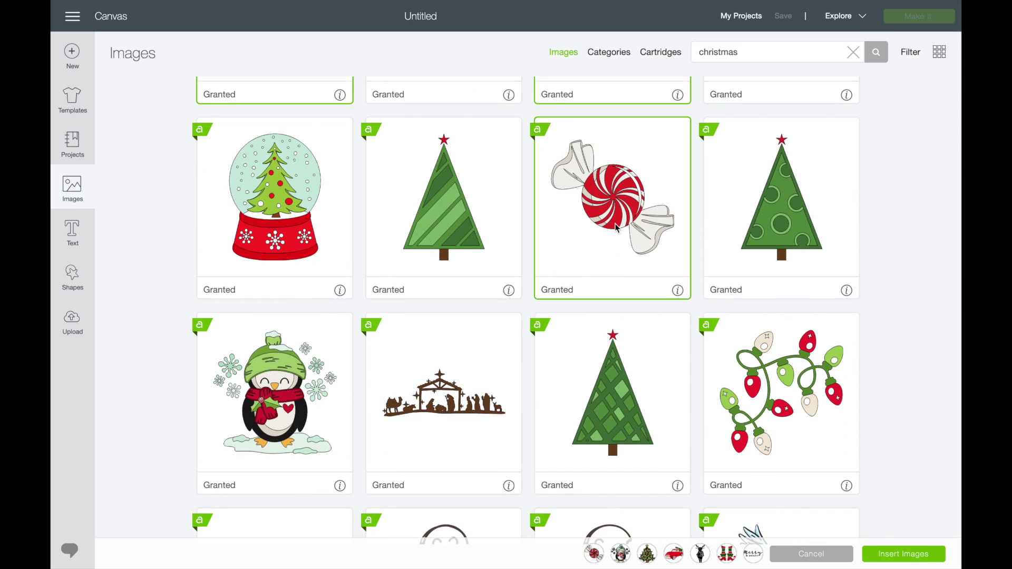
pyautogui.scroll(-2, 930, 401)
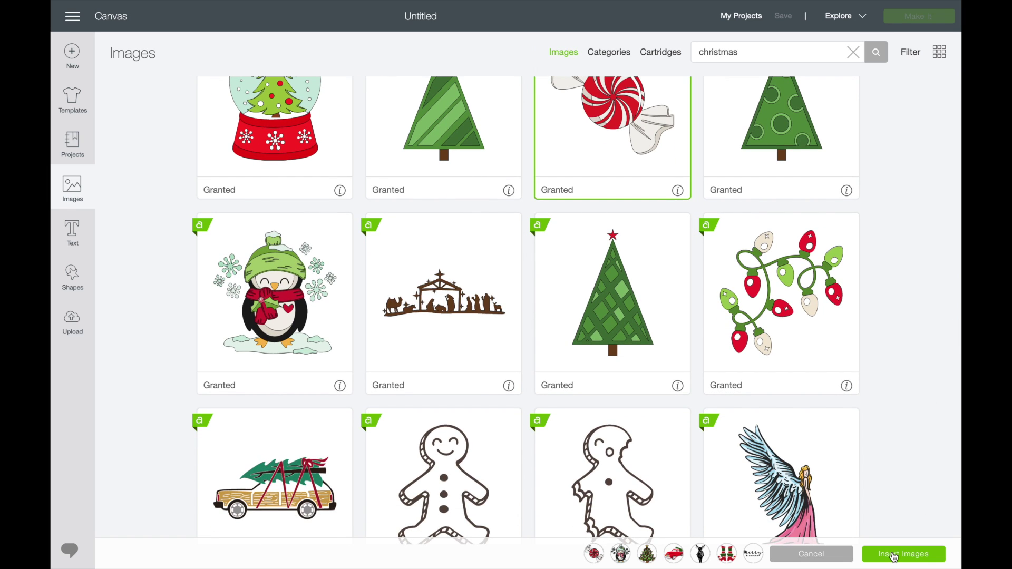
# - Insert the selected Christmas images onto the canvas and save the project as 'Imagies'
pyautogui.click(894, 555)
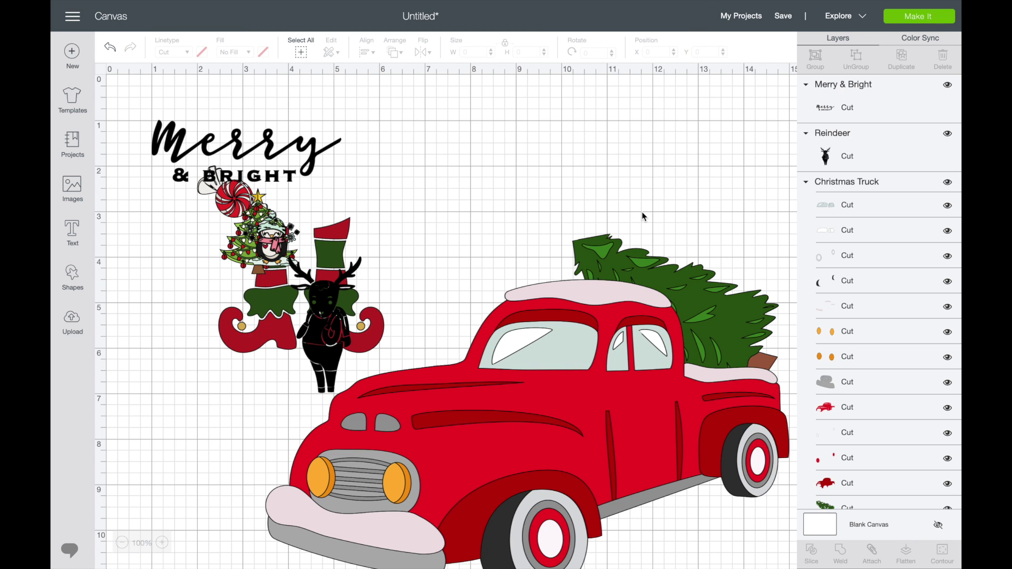
pyautogui.click(789, 19)
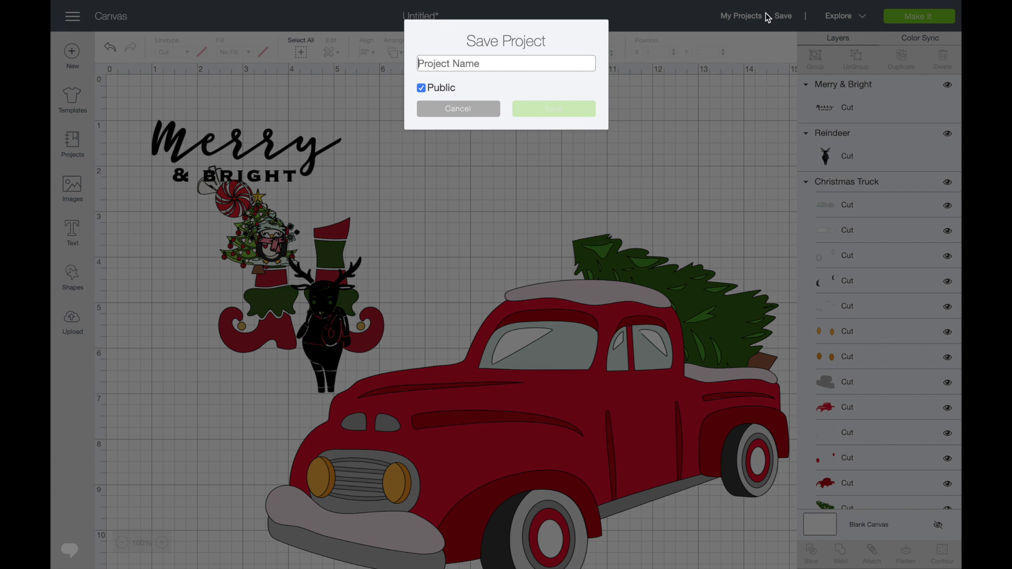
pyautogui.write('Mixed')
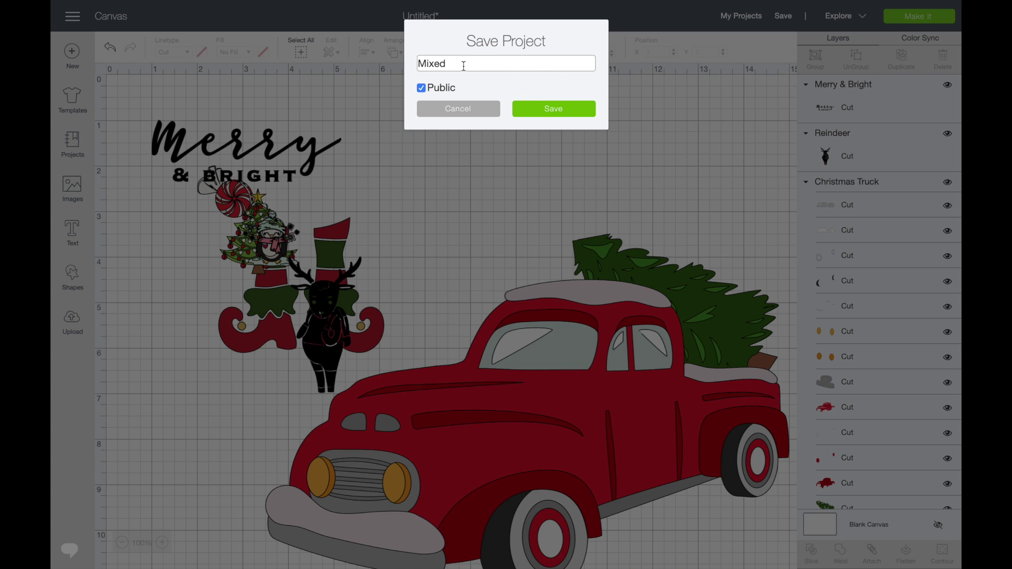
pyautogui.moveTo(463, 66); pyautogui.dragTo(407, 63)
pyautogui.write('Imagies')
pyautogui.click(556, 112)
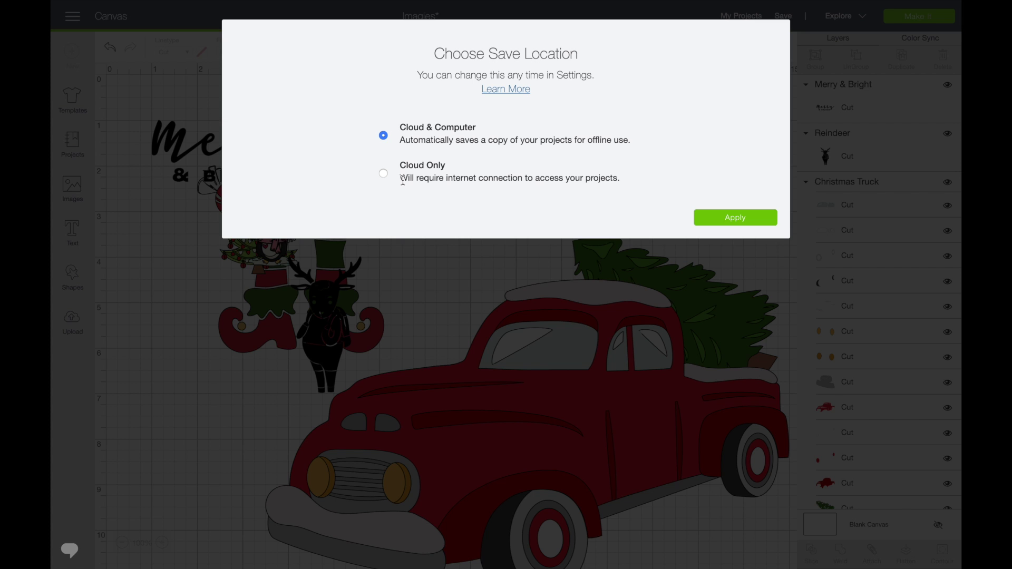
# - Apply the Cloud & Computer save location for Imagies, then turn Wi-Fi off
pyautogui.click(728, 227)
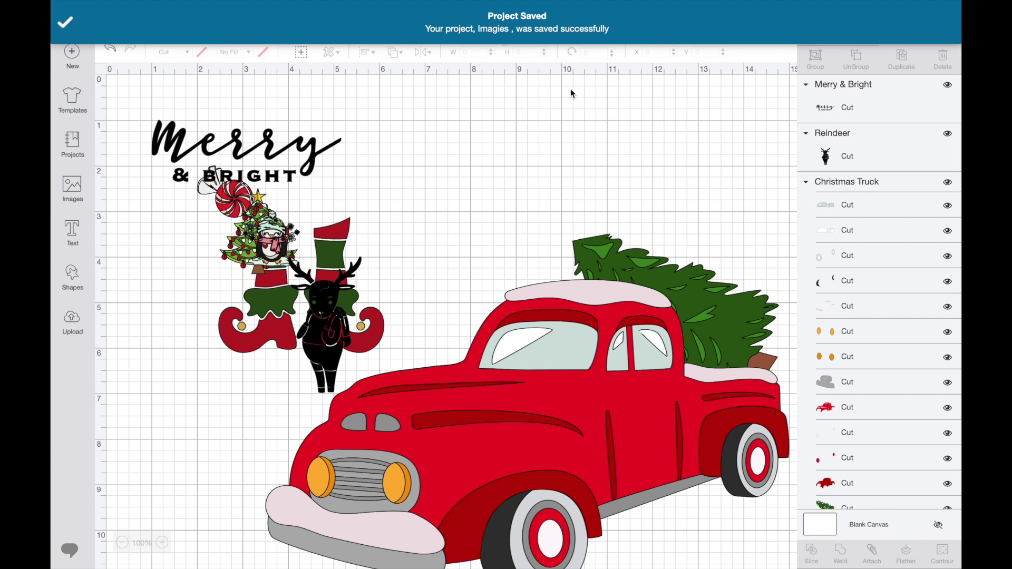
pyautogui.moveTo(667, 5)
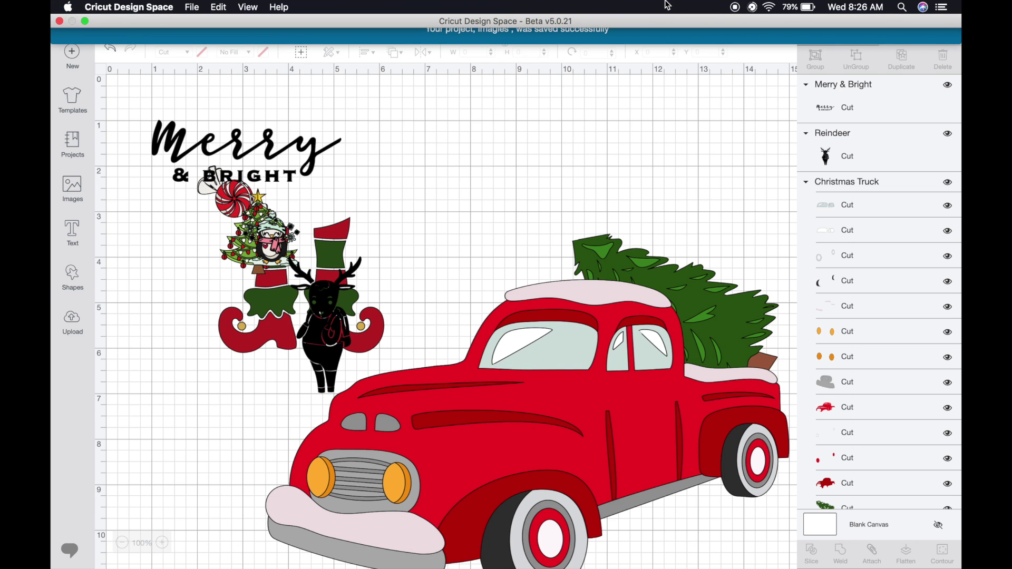
pyautogui.click(765, 7)
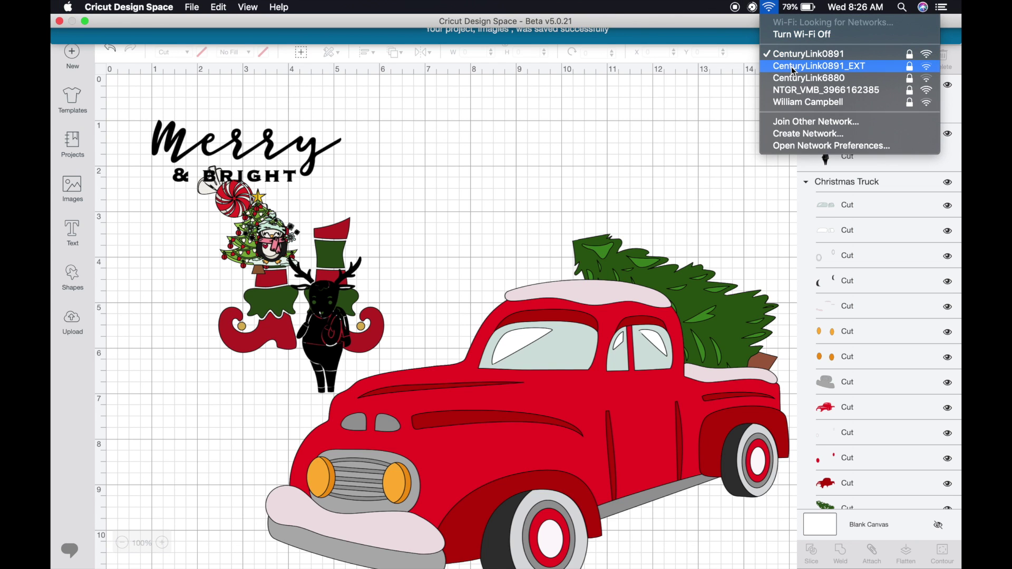
pyautogui.click(792, 33)
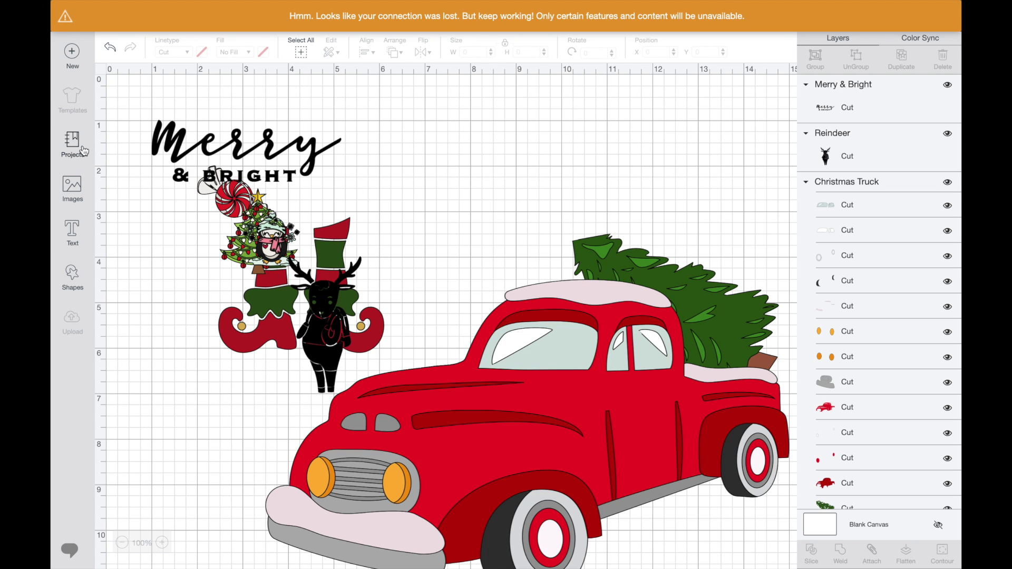
# - Scroll the image library while offline, then view My Projects listing Fight T-shirt and Imagies
pyautogui.click(73, 199)
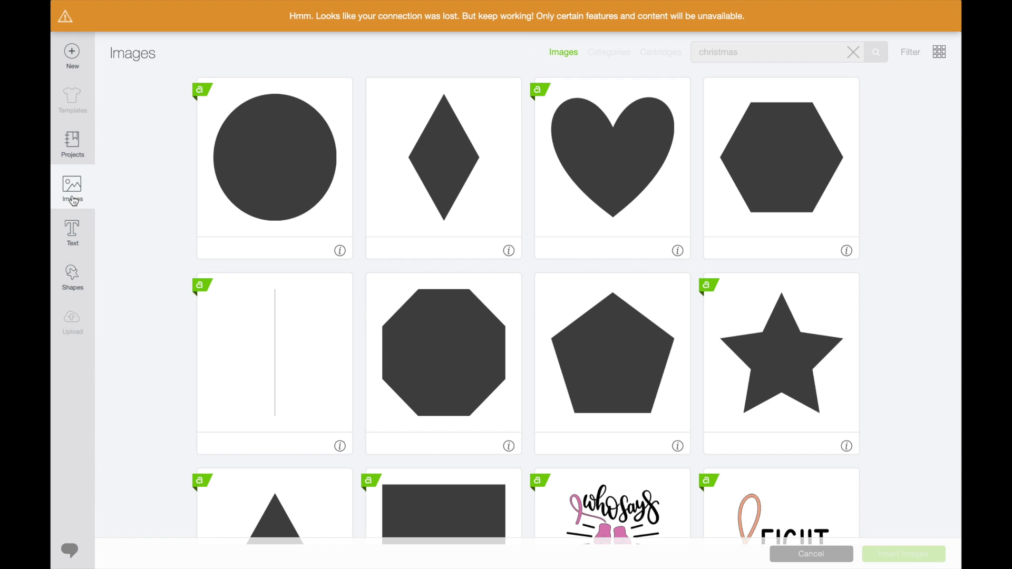
pyautogui.scroll(-15, 327, 309)
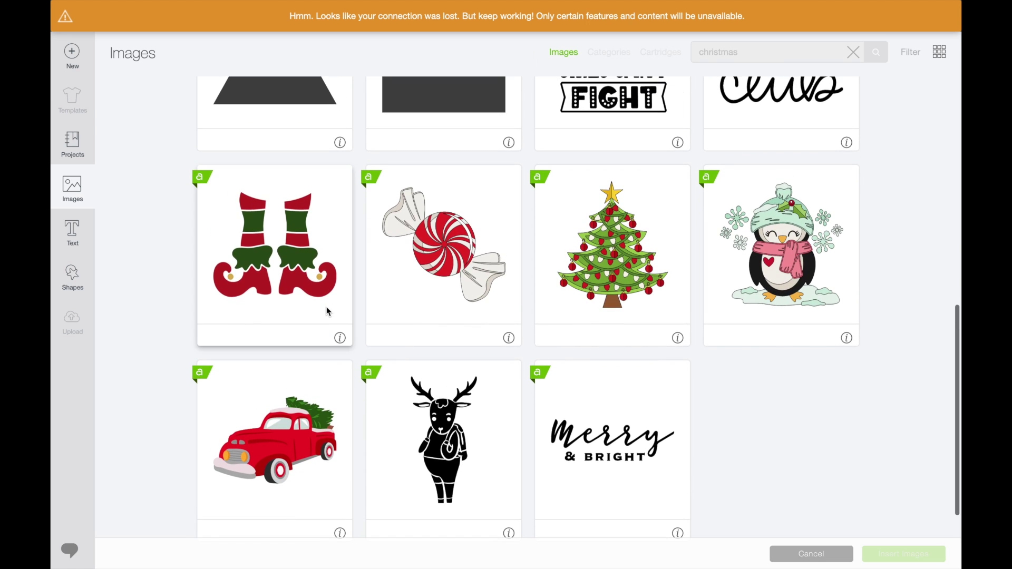
pyautogui.scroll(-2, 327, 311)
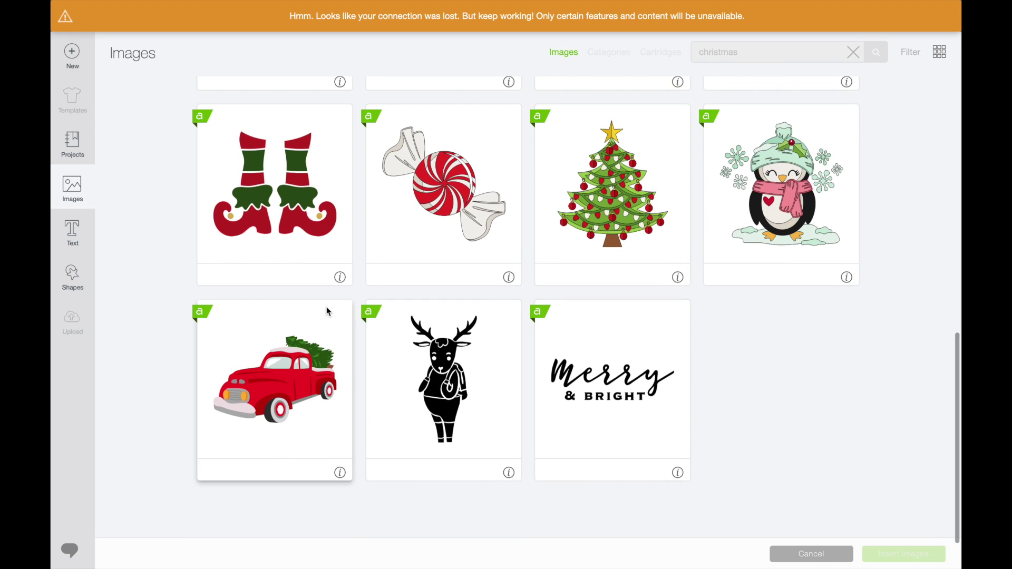
pyautogui.scroll(5, 328, 312)
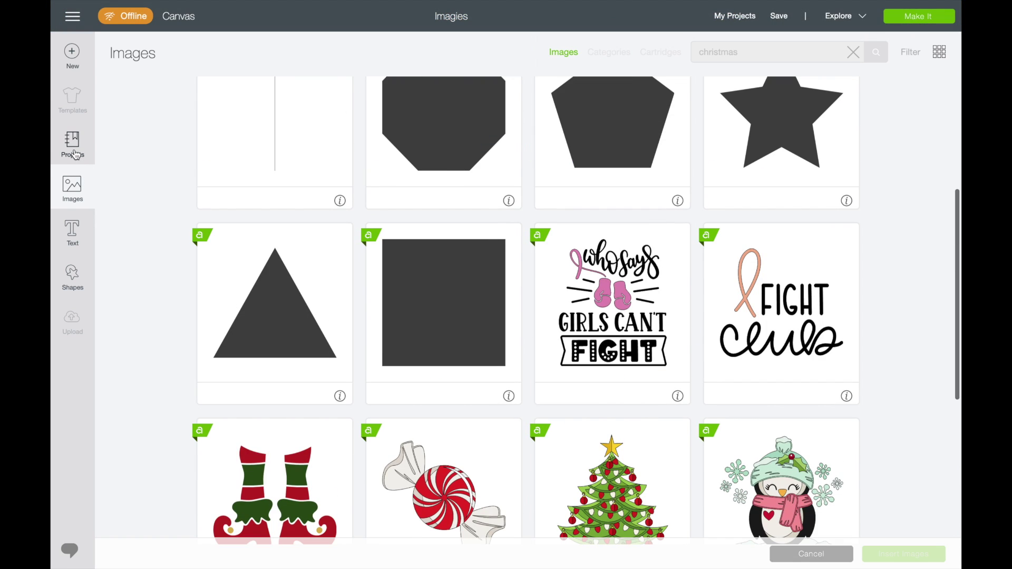
pyautogui.click(76, 154)
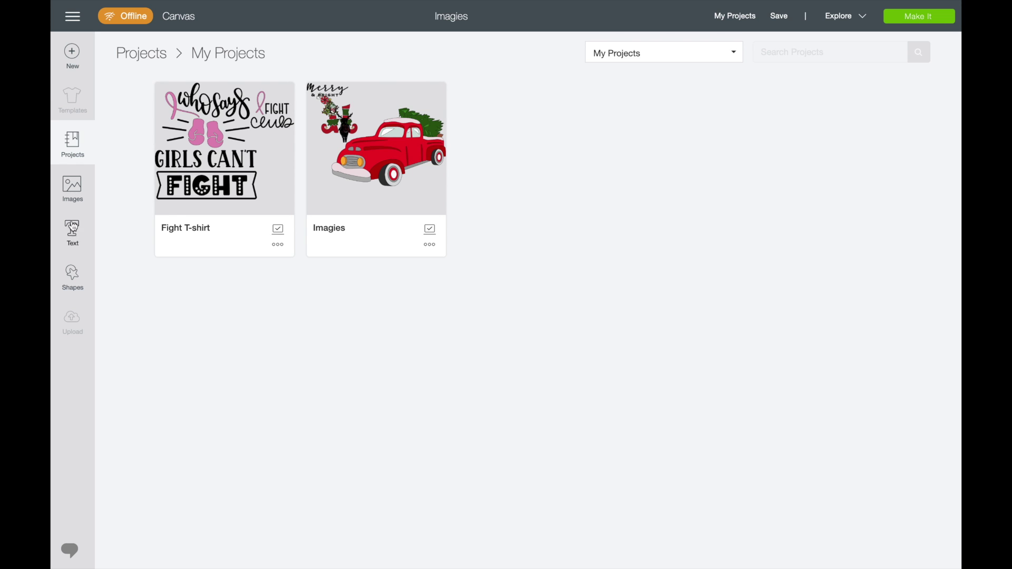
pyautogui.click(73, 201)
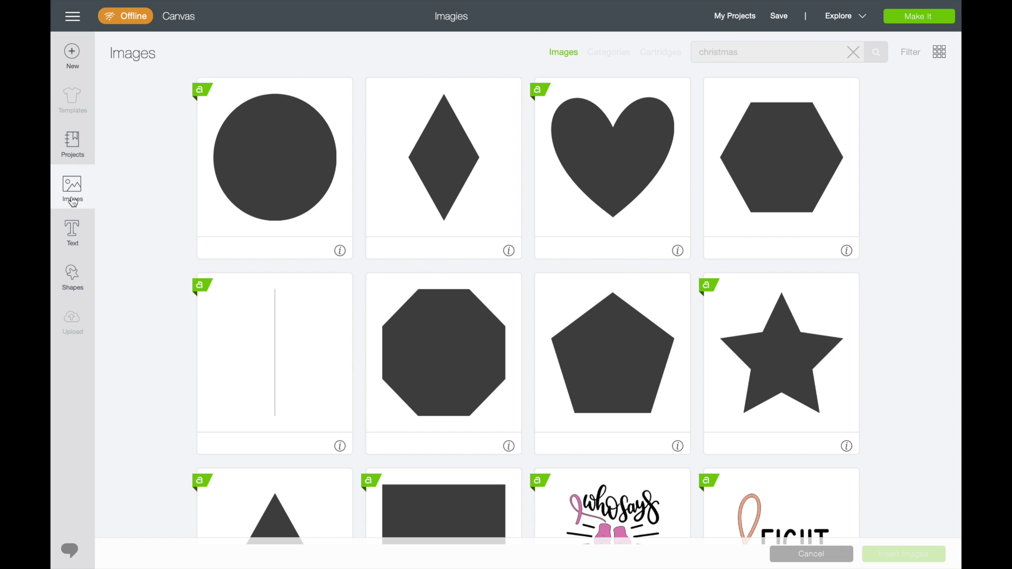
pyautogui.scroll(-10, 327, 411)
pyautogui.click(73, 145)
pyautogui.click(414, 169)
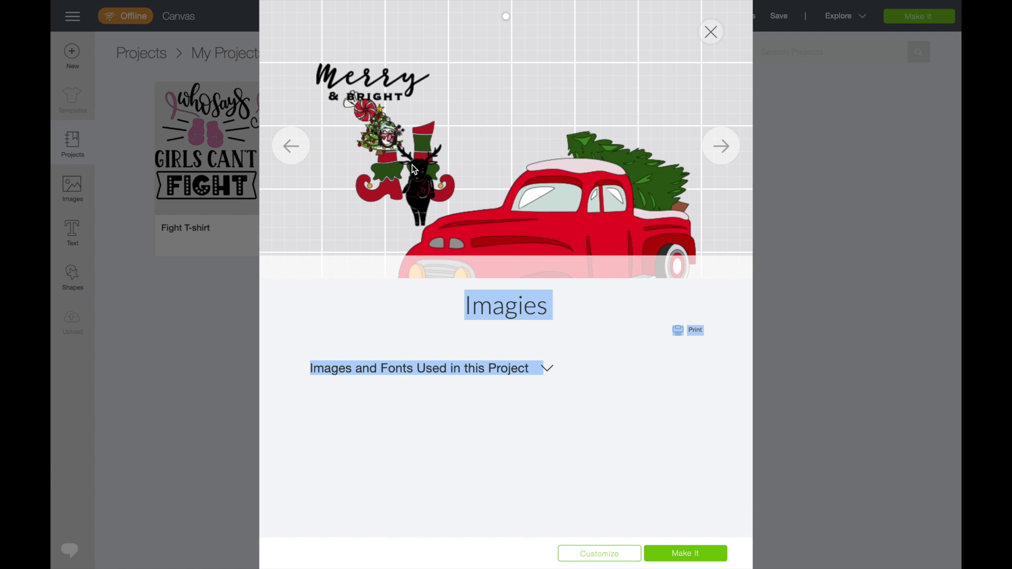
pyautogui.click(710, 32)
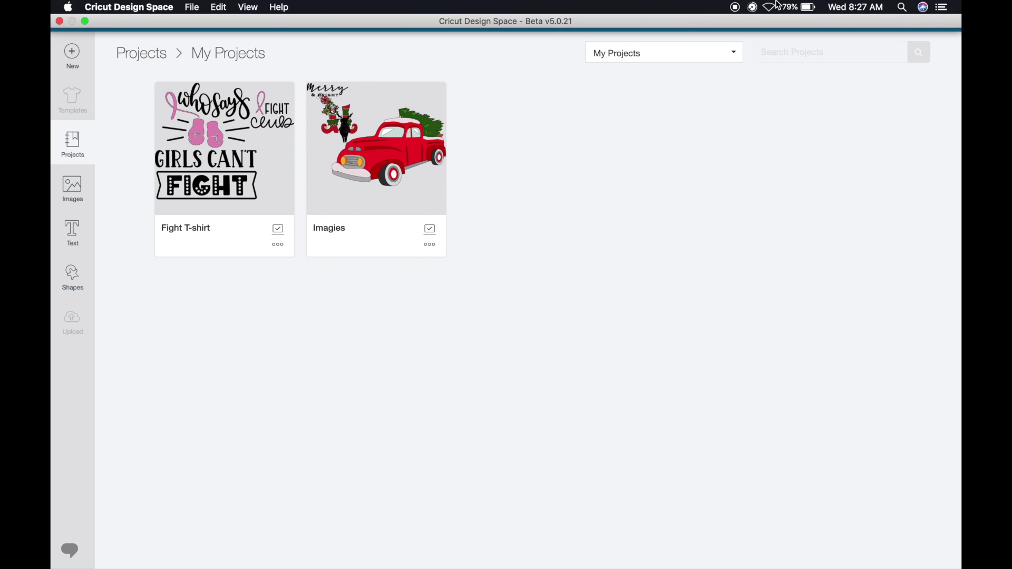
# - Turn Wi-Fi back on and favorite the Decorative Tassel Gift Box project
pyautogui.click(770, 9)
pyautogui.click(781, 34)
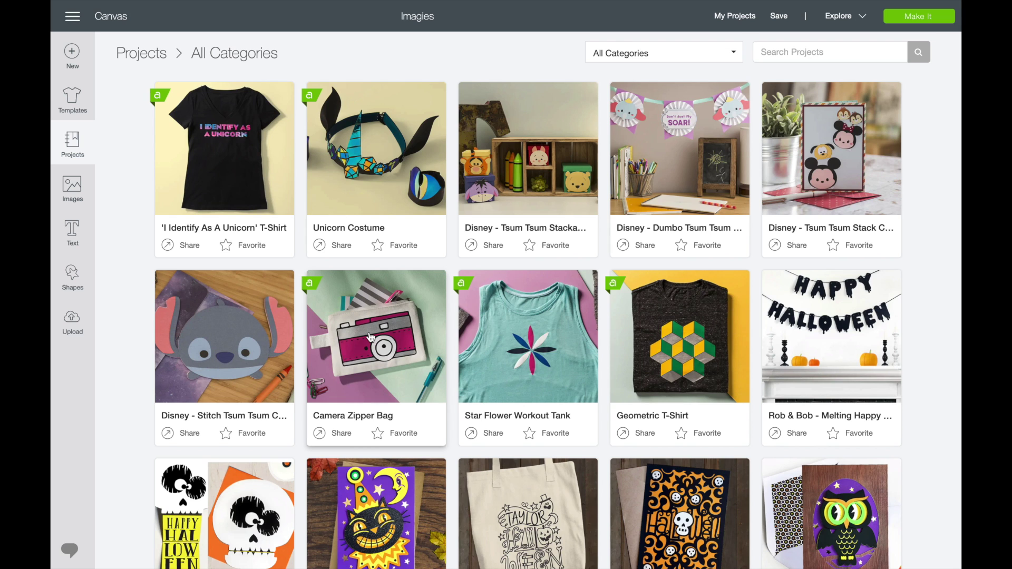
pyautogui.scroll(-5, 369, 337)
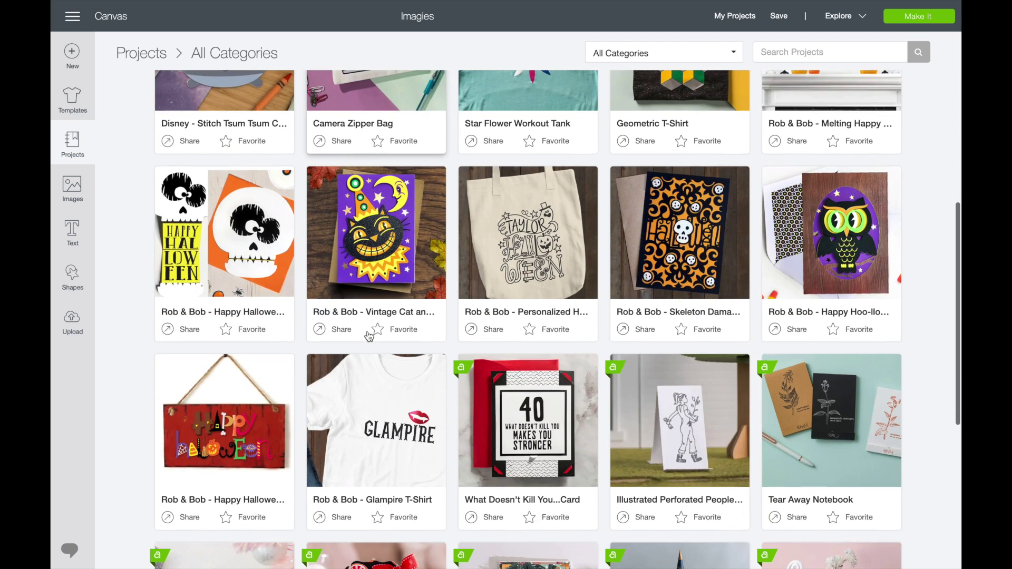
pyautogui.scroll(-6, 369, 332)
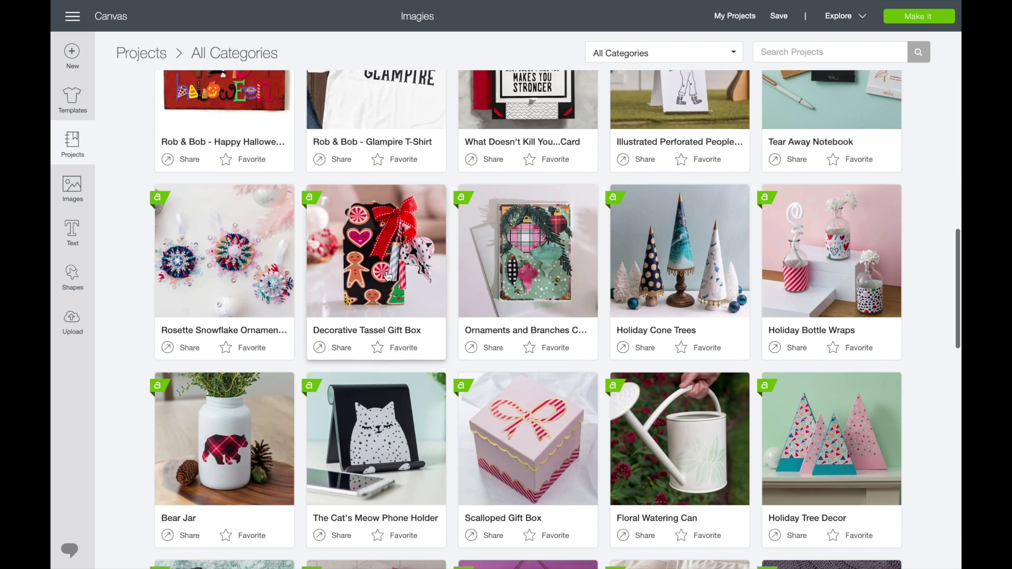
pyautogui.click(397, 353)
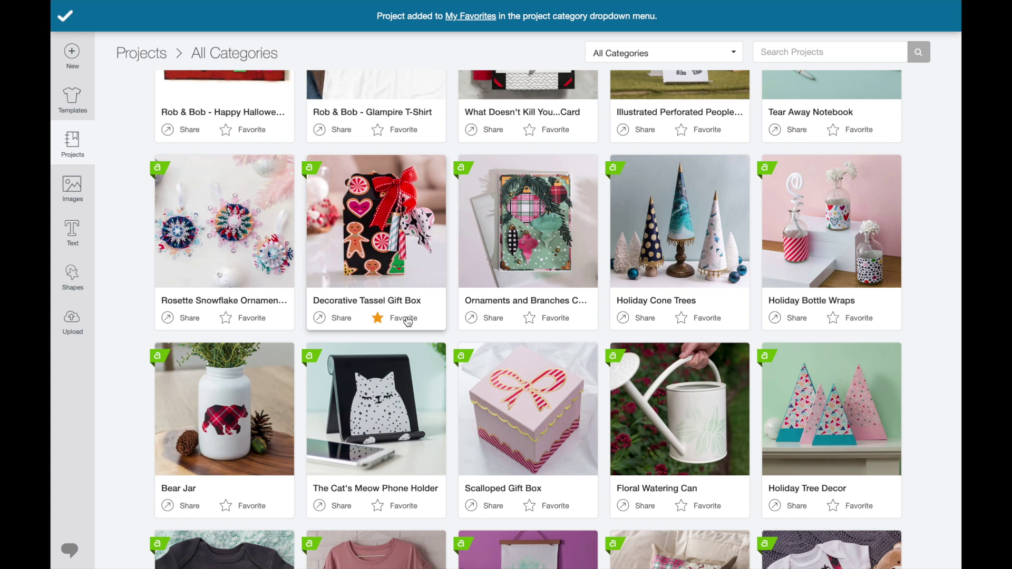
pyautogui.scroll(-3, 408, 322)
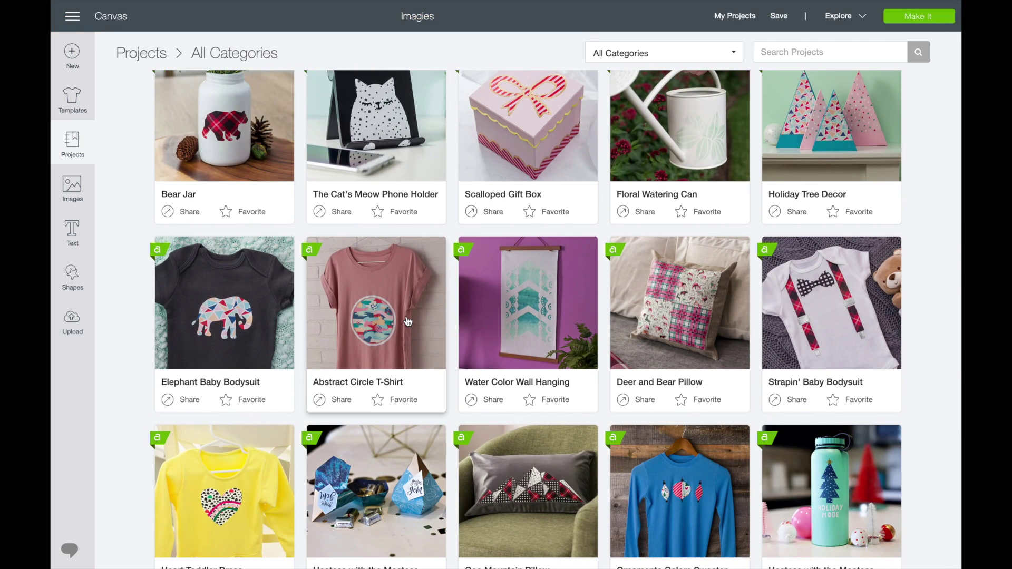
pyautogui.scroll(-3, 408, 322)
pyautogui.scroll(-10, 648, 120)
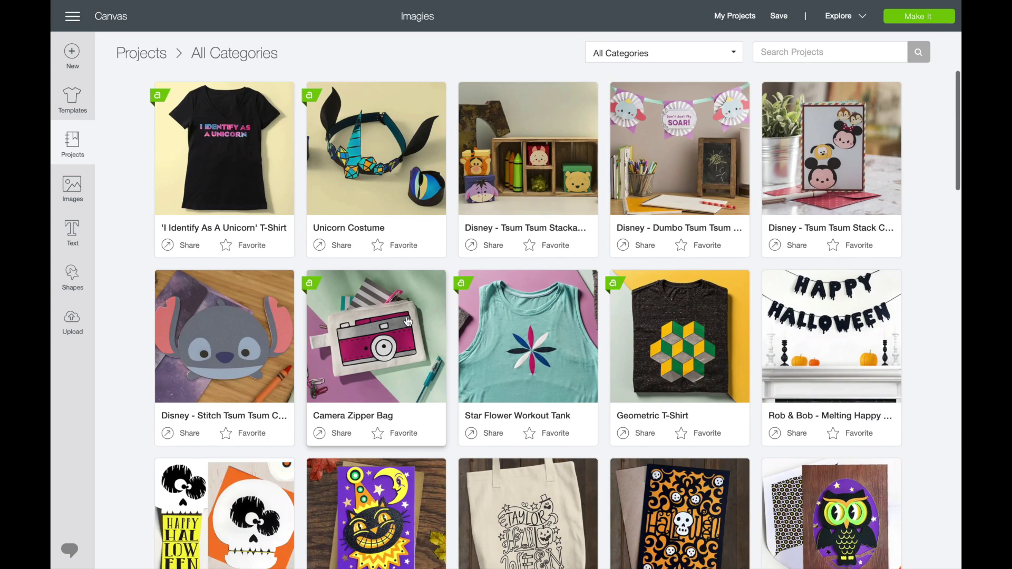
# - Filter the gallery to My Projects and scroll through the saved designs, including Acrylic Ornaments
pyautogui.click(661, 52)
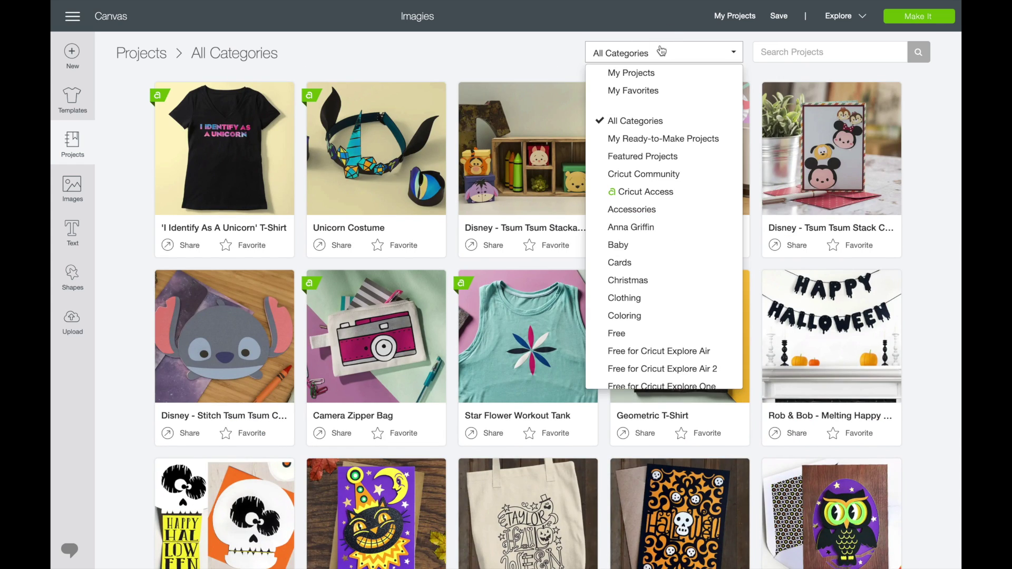
pyautogui.click(652, 79)
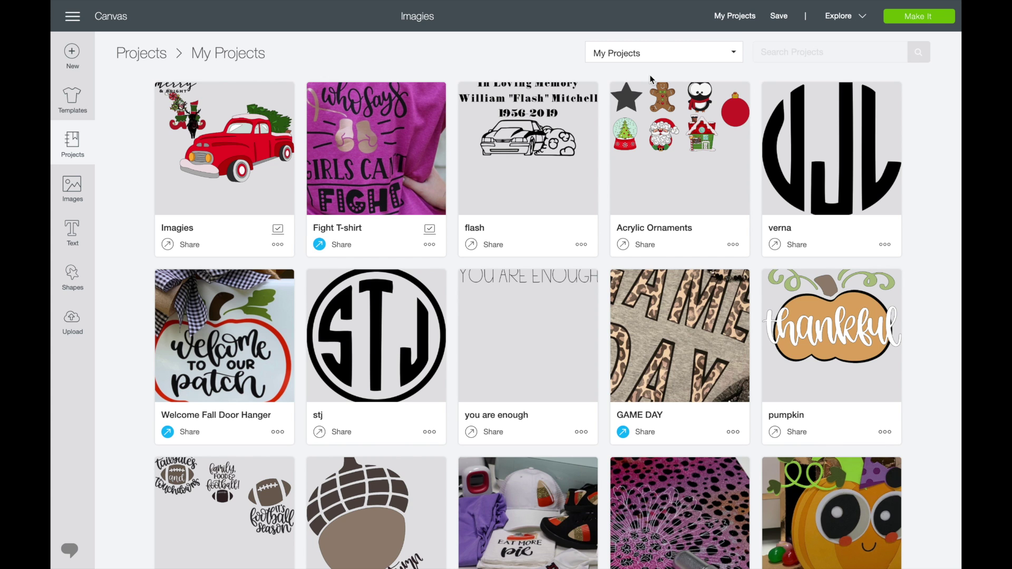
pyautogui.scroll(-10, 525, 331)
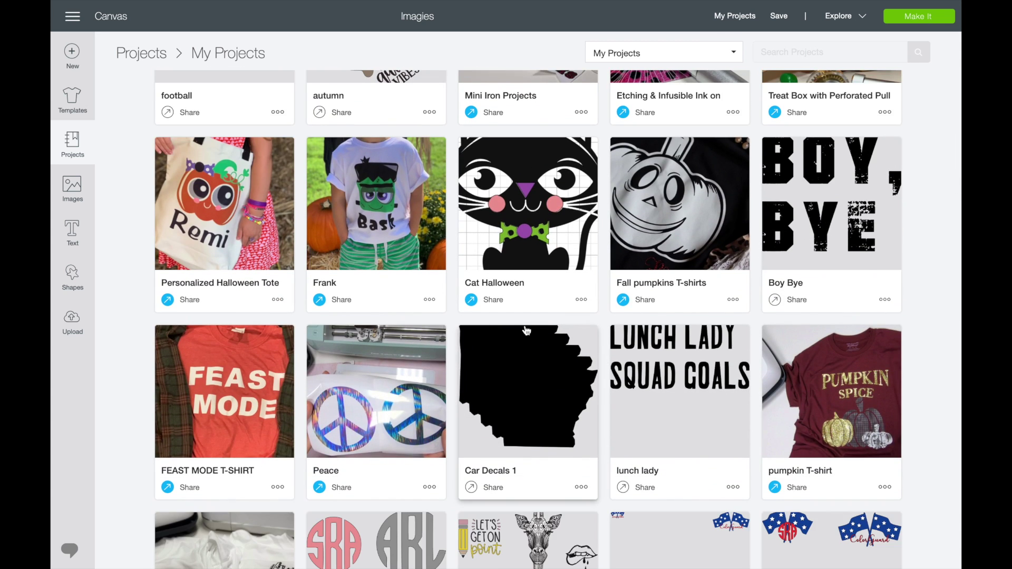
pyautogui.scroll(10, 526, 331)
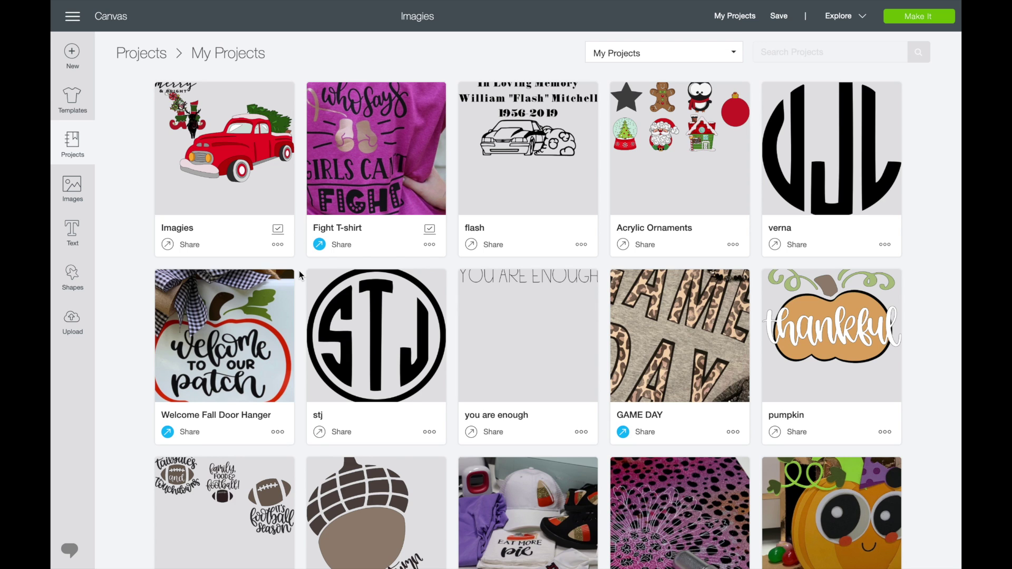
pyautogui.scroll(-3, 299, 270)
pyautogui.scroll(3, 295, 248)
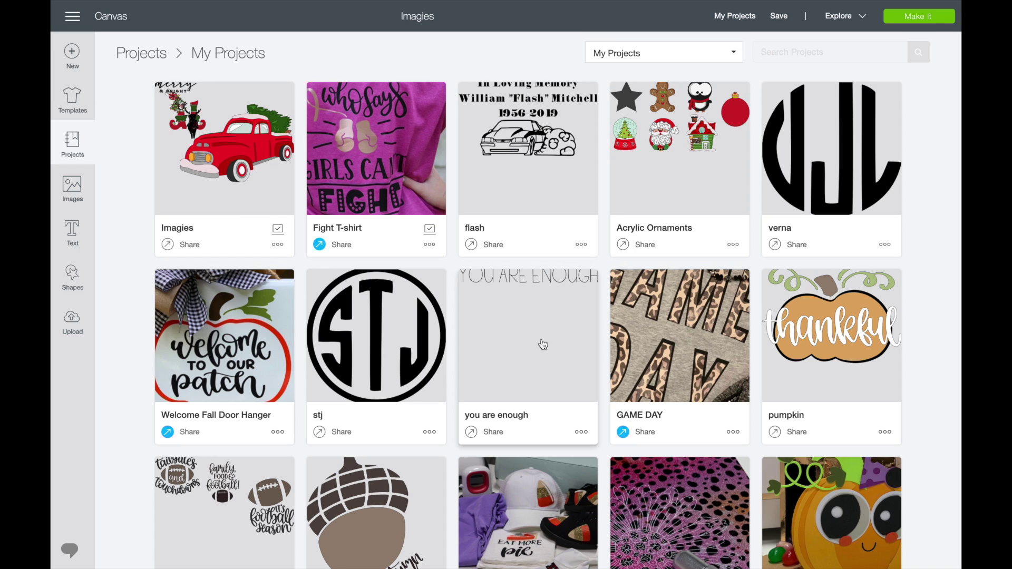
# - Mark Acrylic Ornaments as Save for Offline from its card menu
pyautogui.click(732, 244)
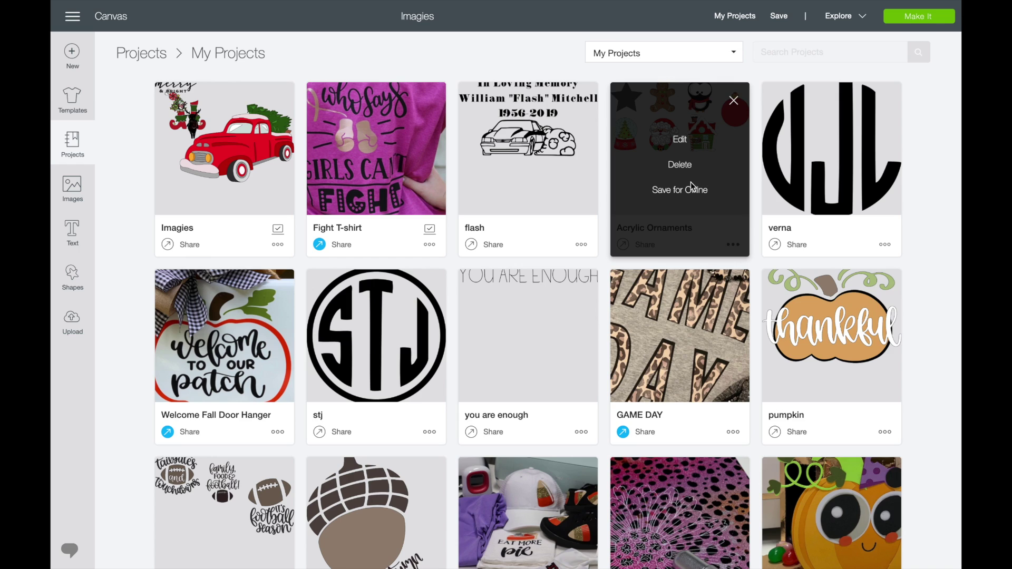
pyautogui.click(690, 197)
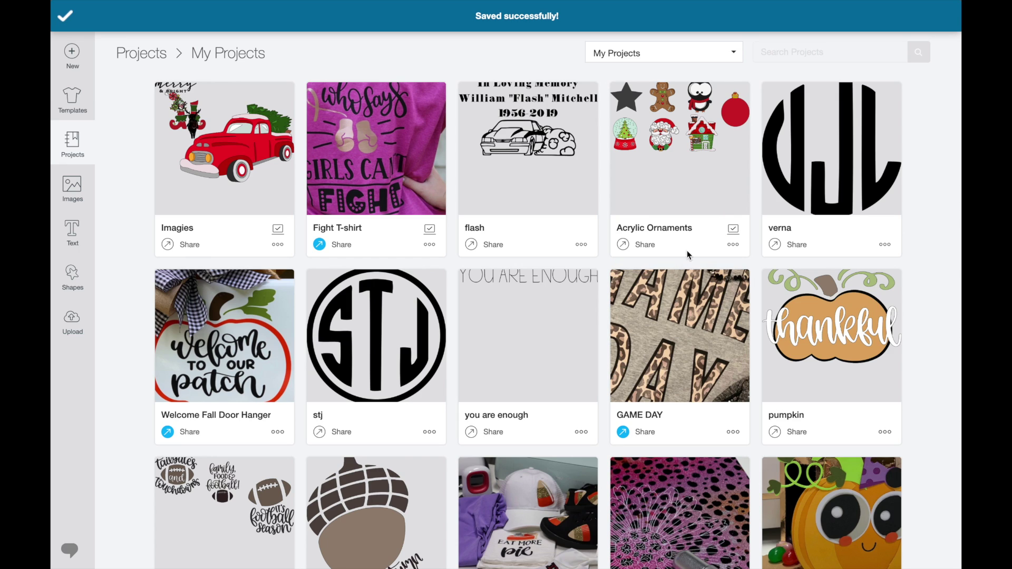
pyautogui.scroll(-1, 599, 360)
pyautogui.scroll(-8, 600, 360)
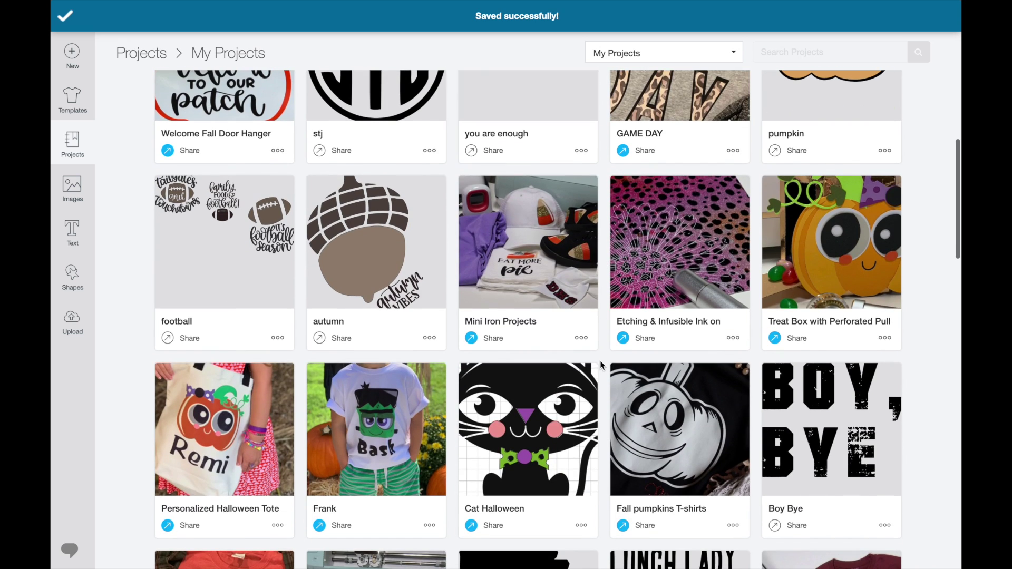
pyautogui.scroll(8, 601, 361)
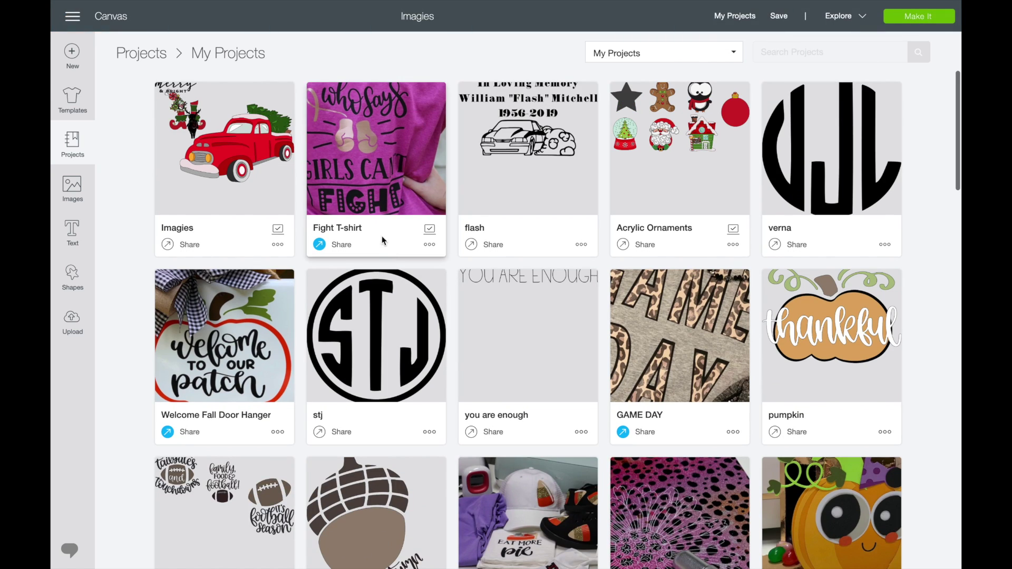